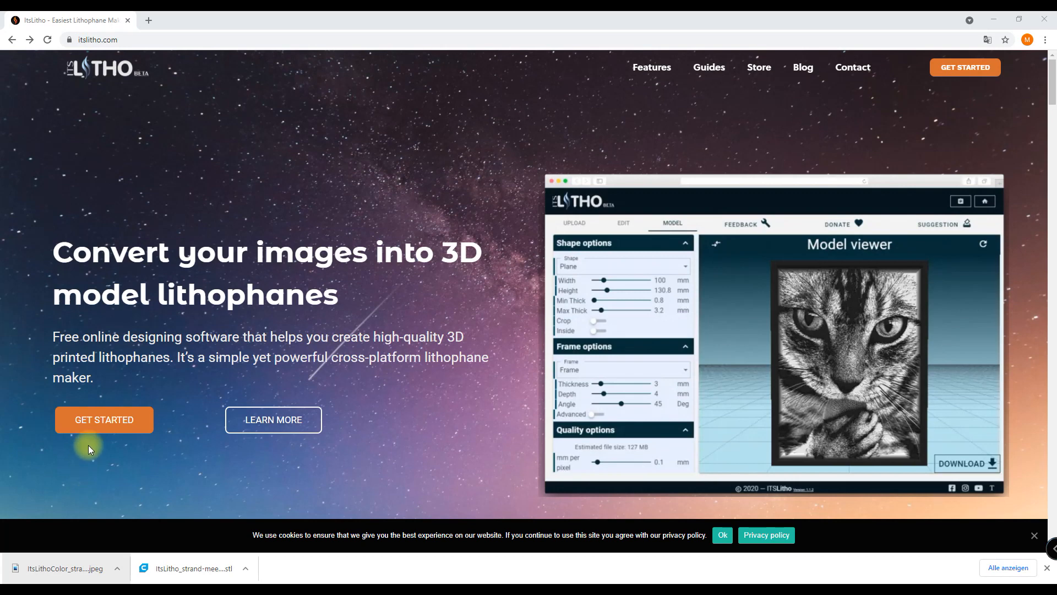
Start the lithophane tool, upload the strand-meer-steg beach image, and open it for image editing
click(104, 432)
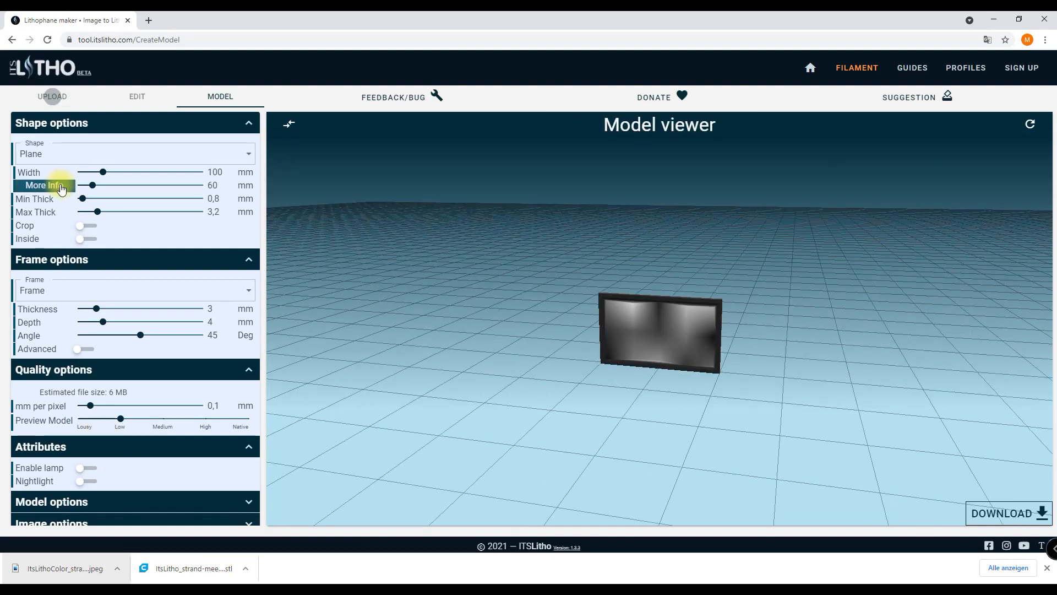
click(52, 99)
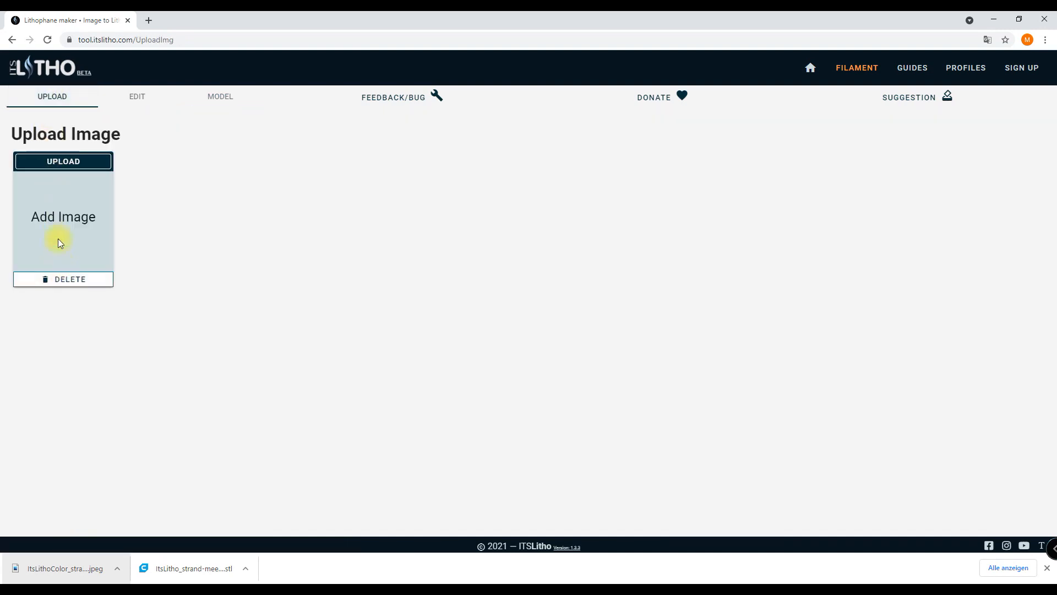
click(62, 161)
click(366, 121)
click(951, 564)
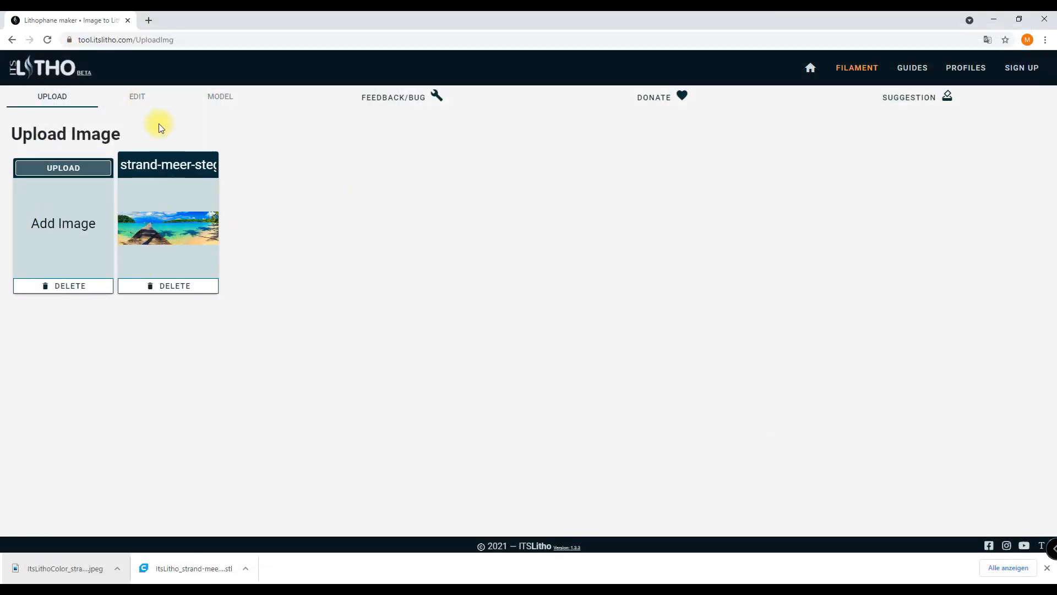
click(132, 96)
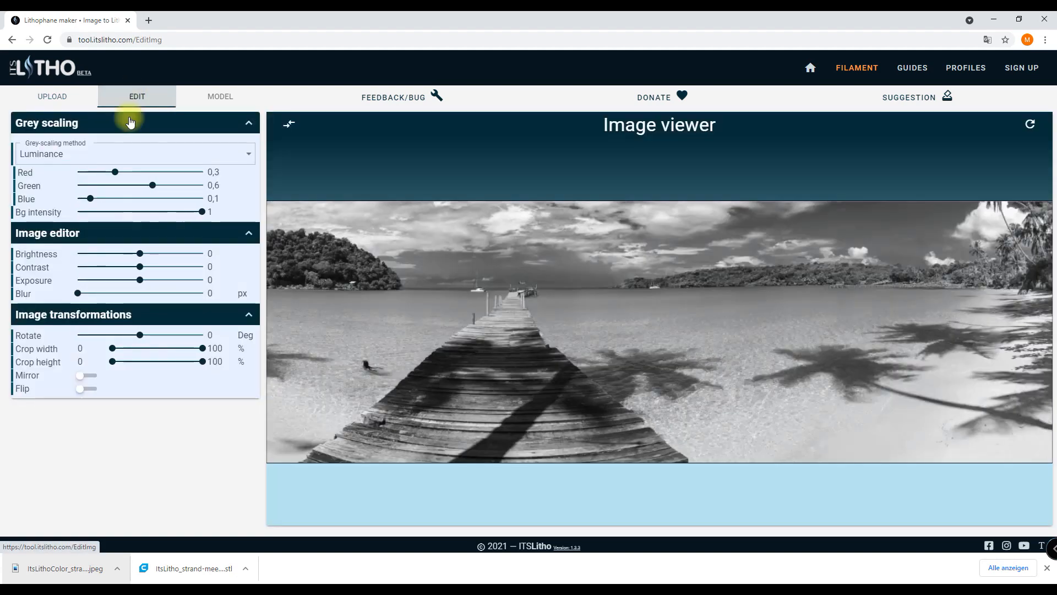
Try the Averaging grey-scaling method on the image and return to Luminance
click(66, 155)
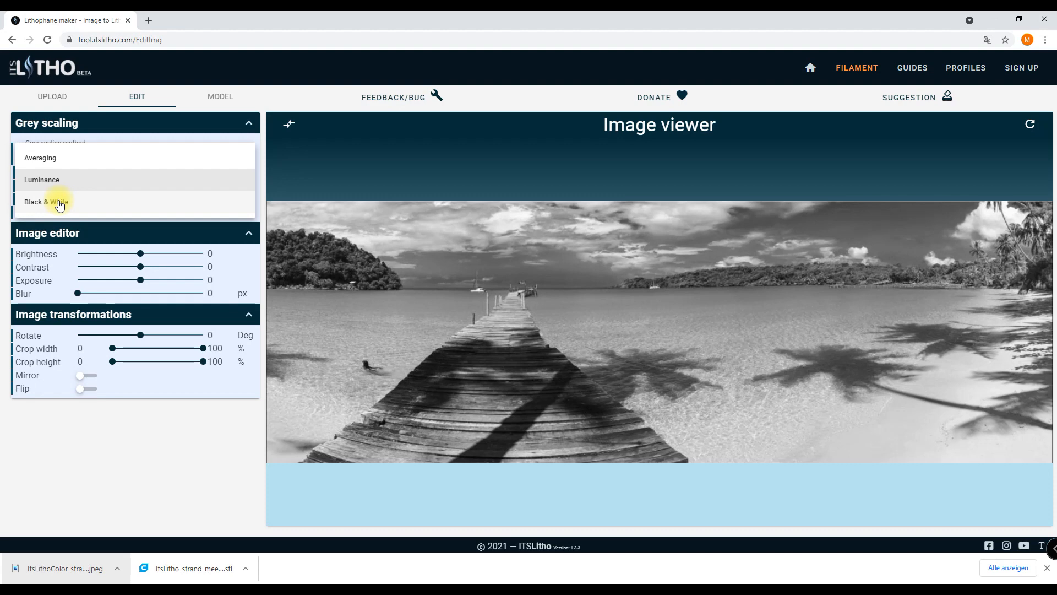
click(55, 163)
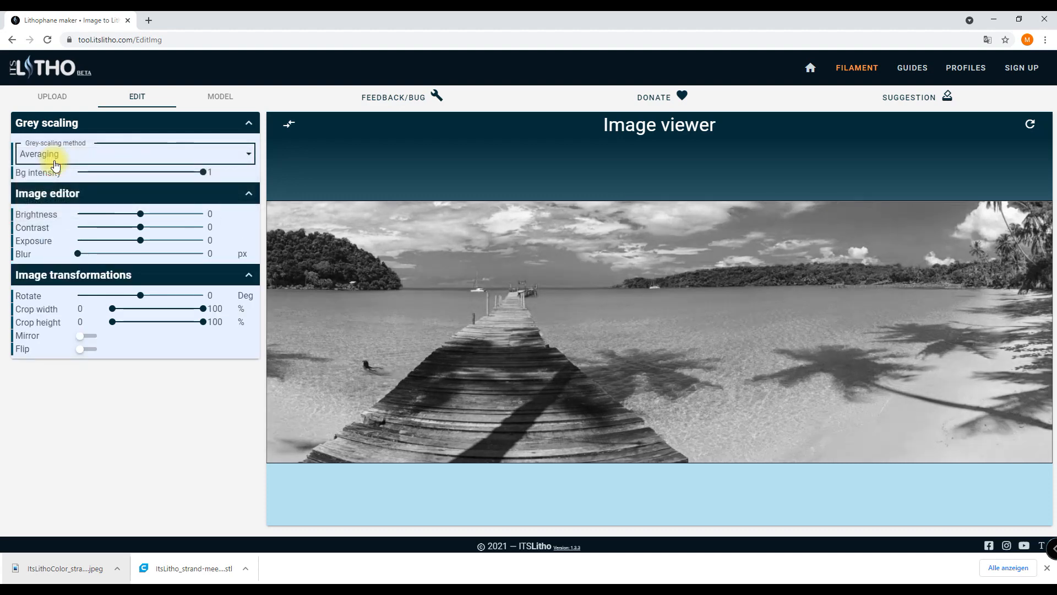
click(55, 156)
click(51, 177)
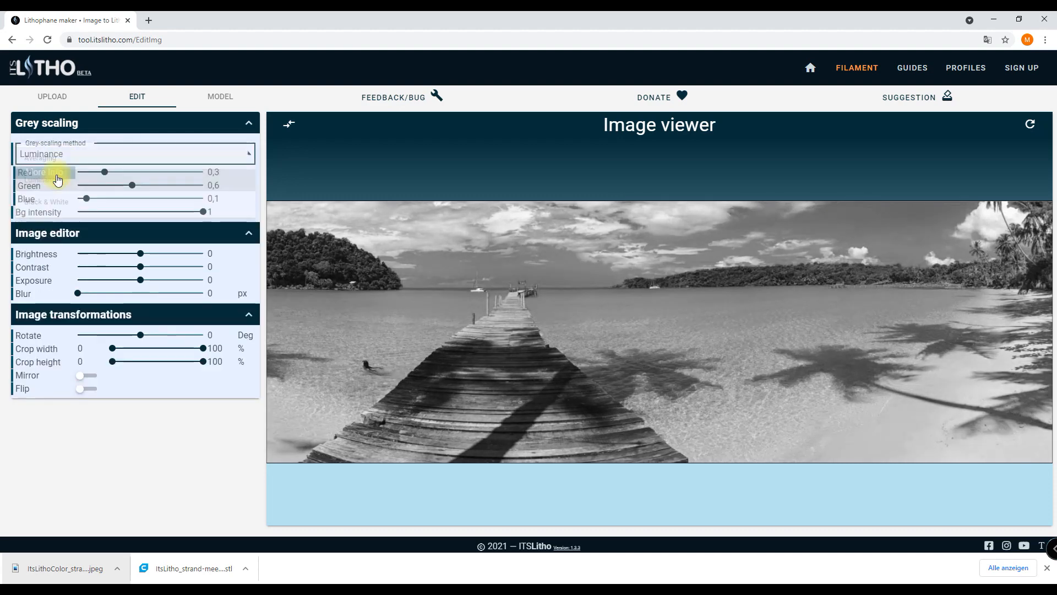
Translate the page into German and set the greyscale method to Mittelwertbildung
right_click(83, 478)
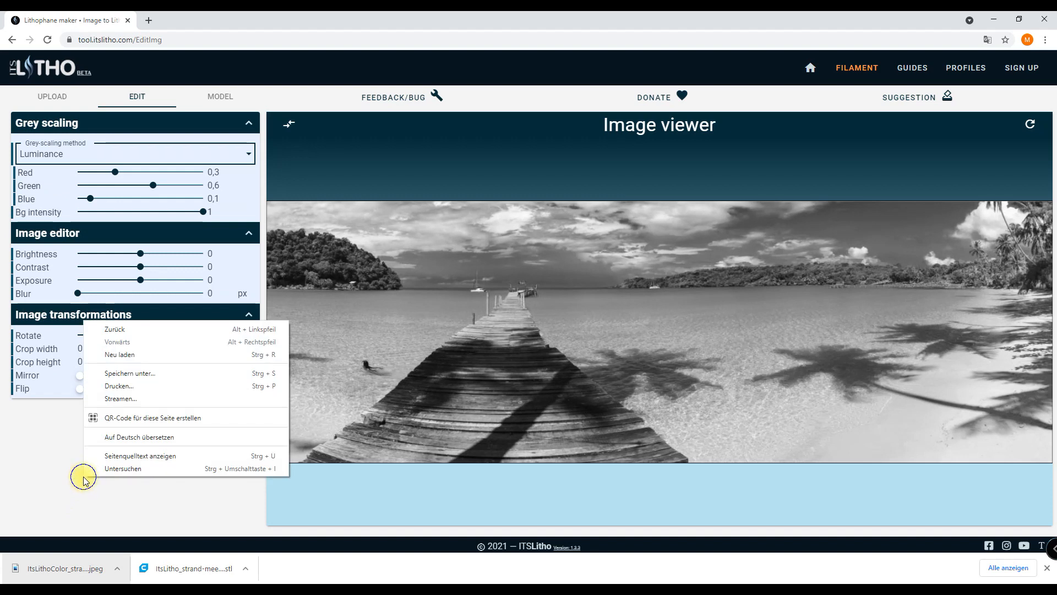
click(107, 437)
click(78, 159)
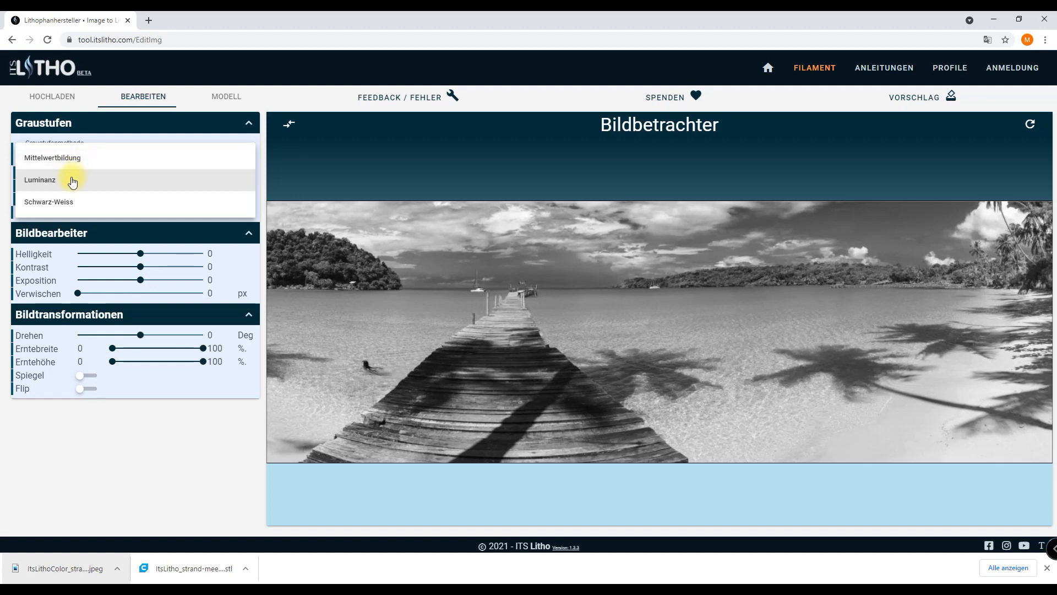
click(82, 158)
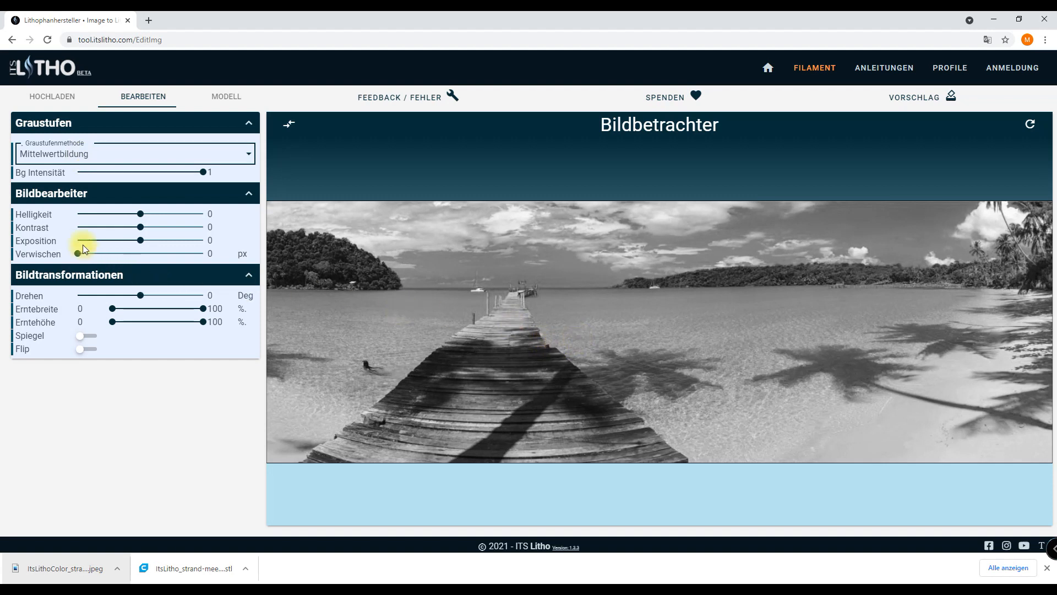
Try mirroring and flipping the image, switching each transformation off again
mouse_move(41, 229)
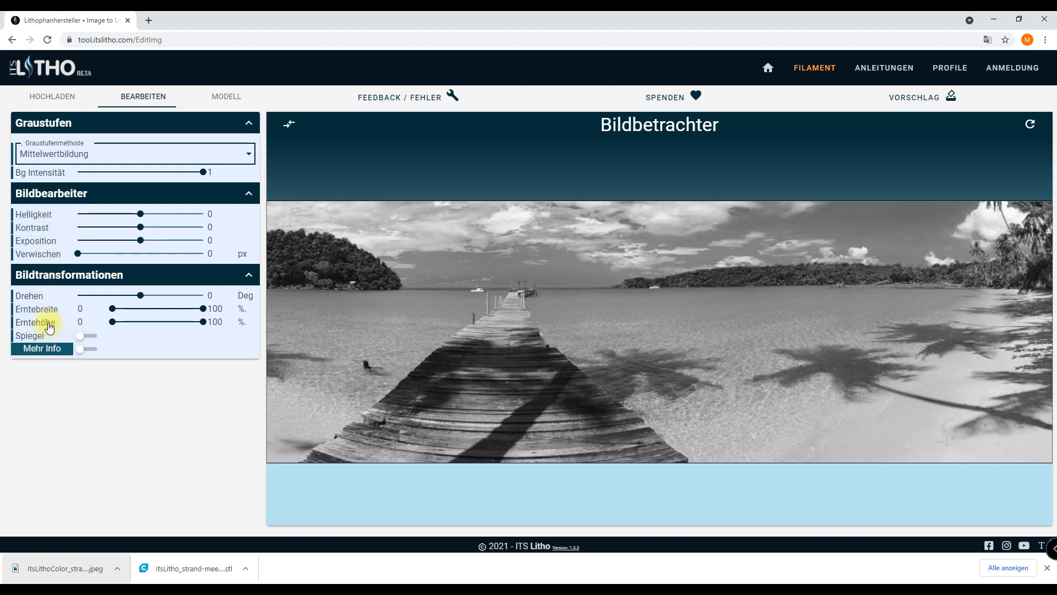
click(81, 335)
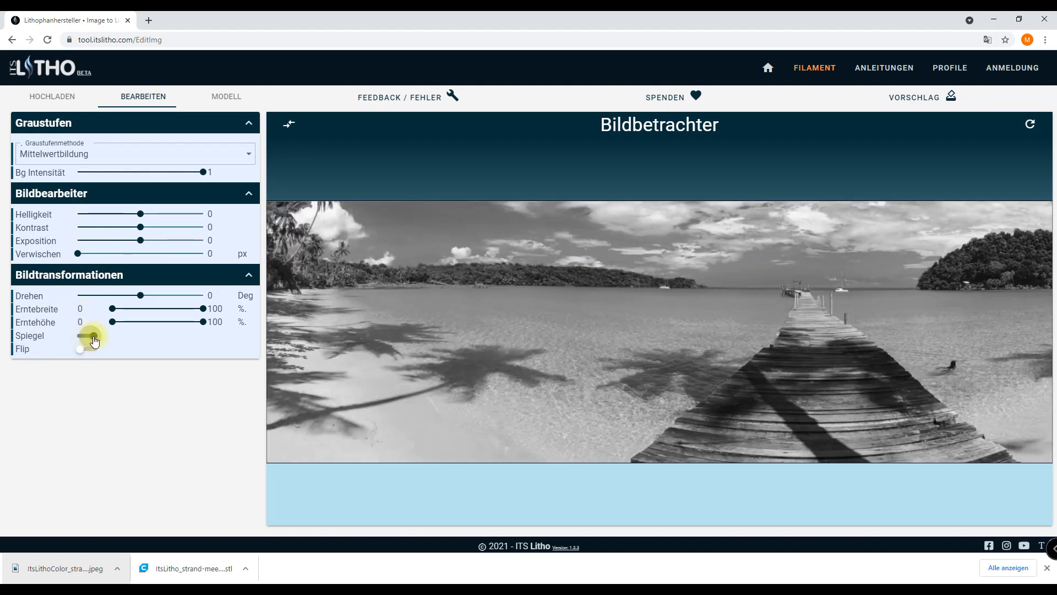
click(93, 337)
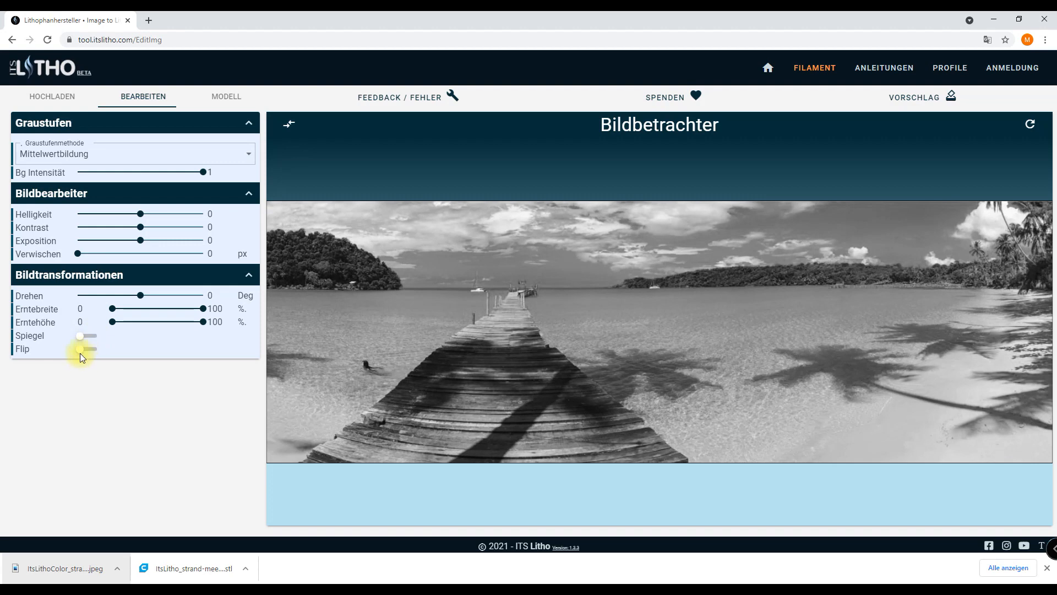
click(80, 351)
click(81, 351)
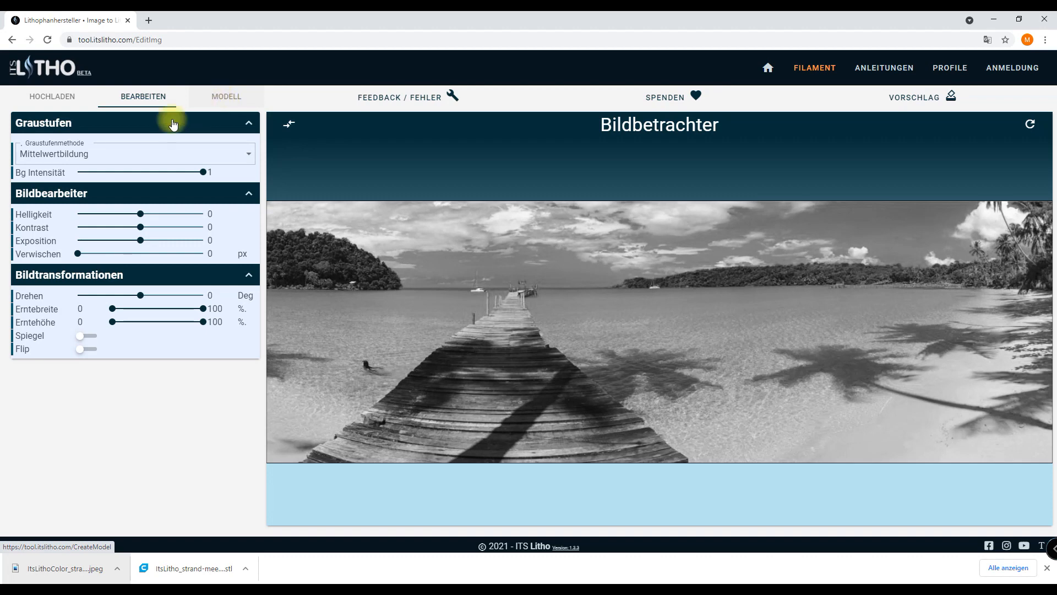
Set the greyscale method to Luminanz and choose Flugzeug as the shape in the model settings
click(123, 152)
click(52, 185)
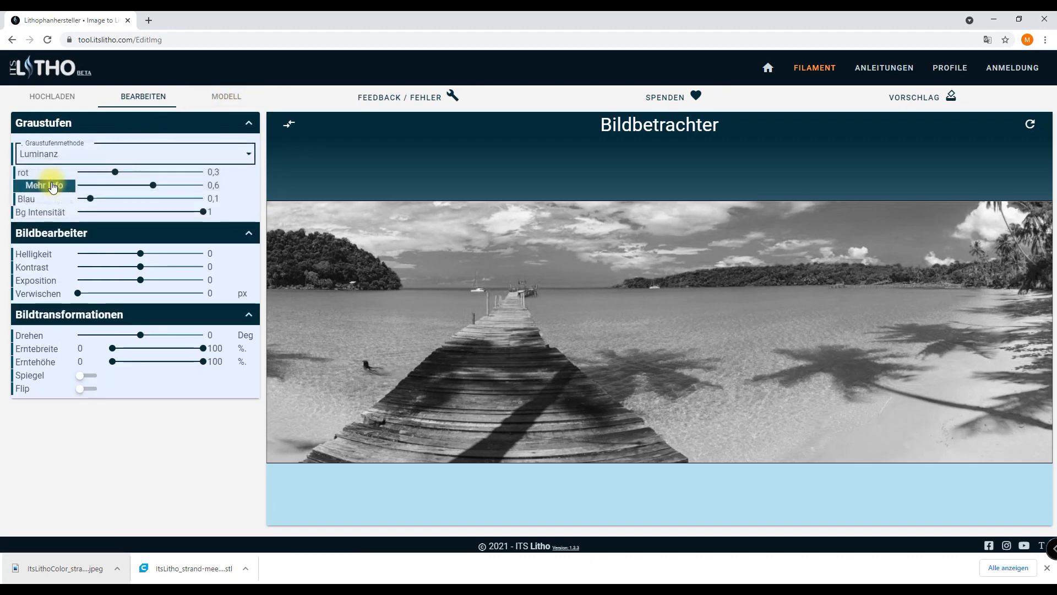
click(230, 96)
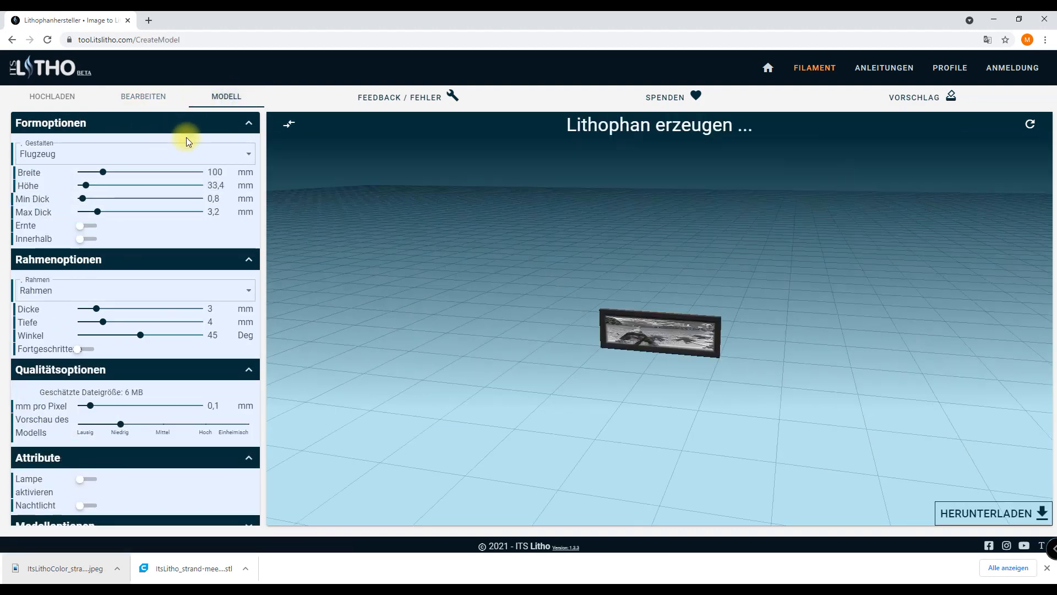
click(65, 156)
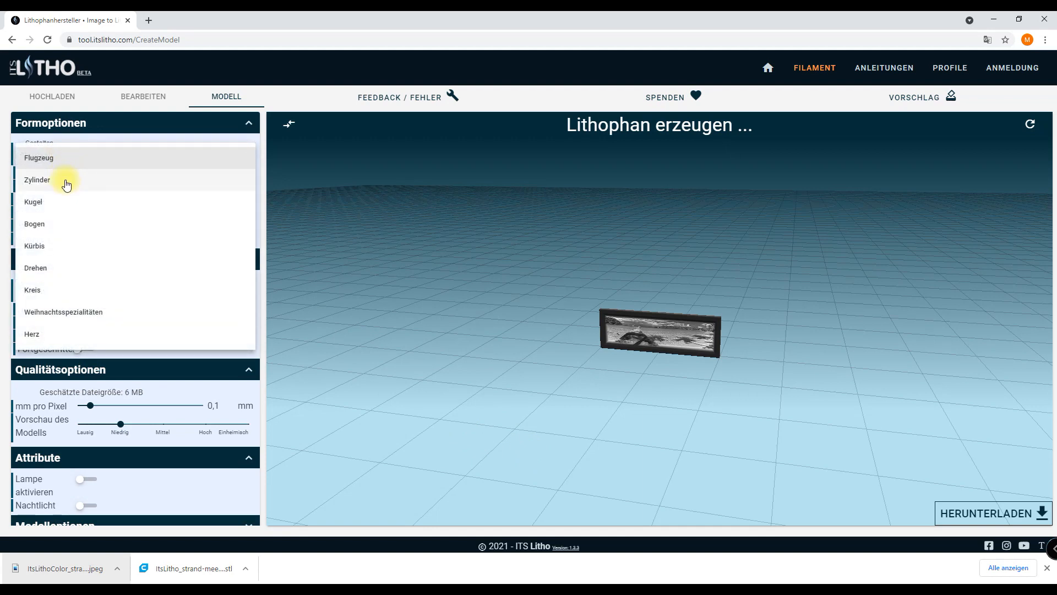
click(84, 157)
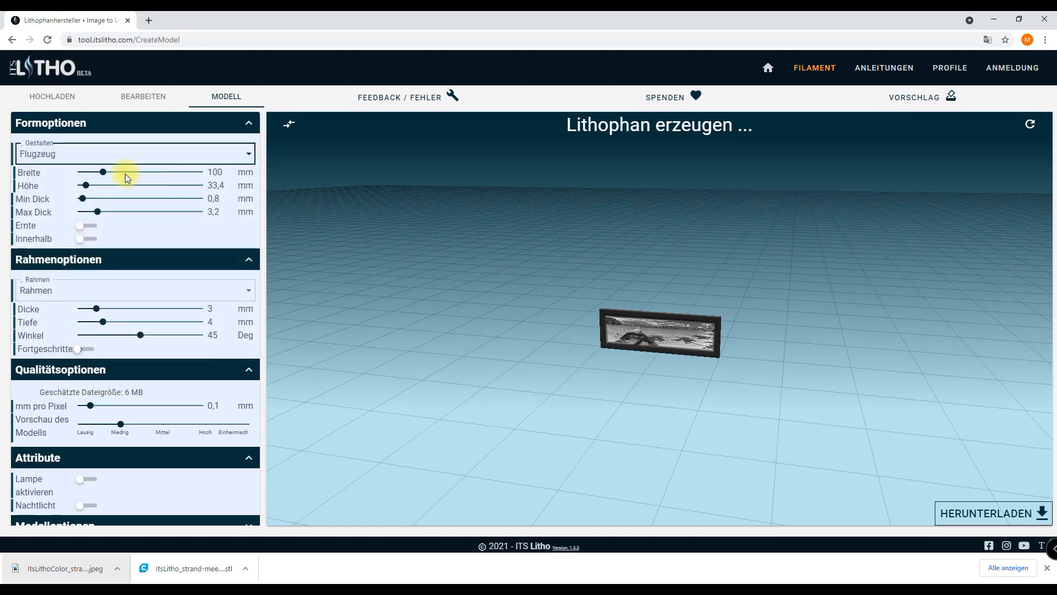
Set the lithophane's width to 190 mm
drag(104, 172, 122, 171)
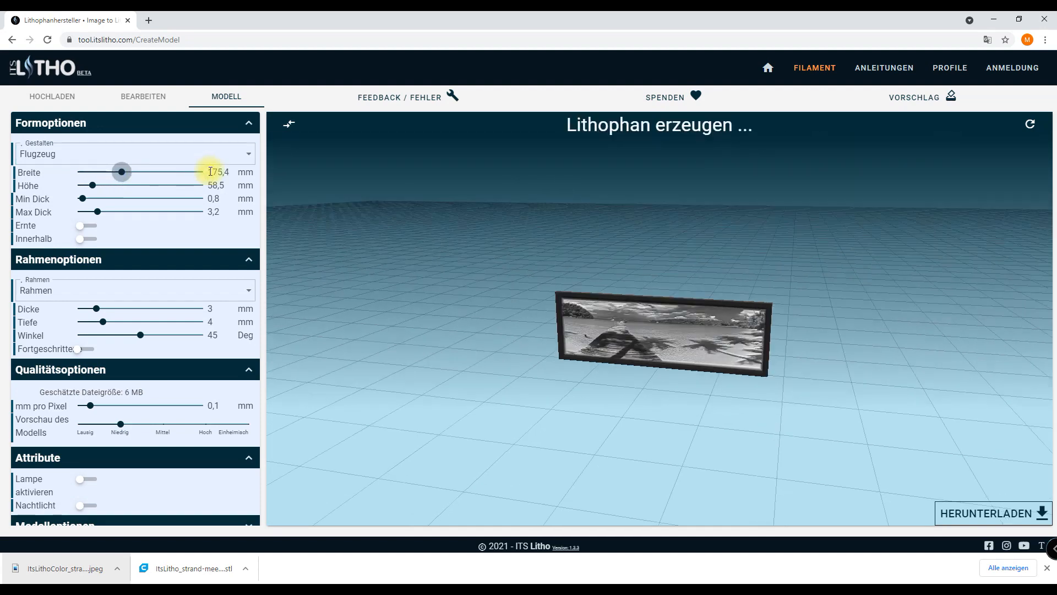
drag(210, 172, 229, 171)
text(190)
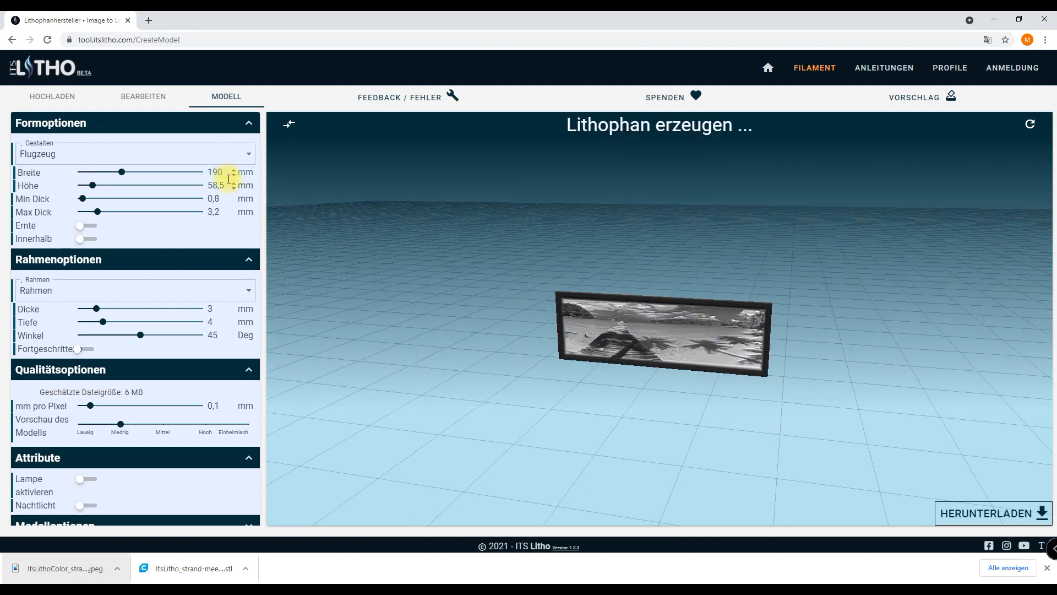
click(156, 184)
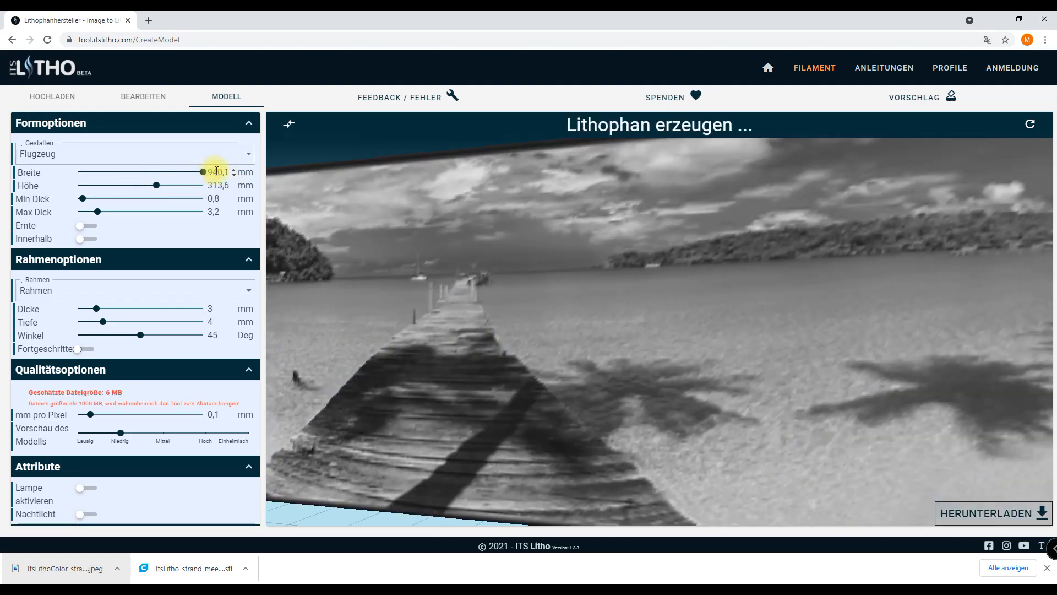
drag(207, 172, 235, 168)
text(190)
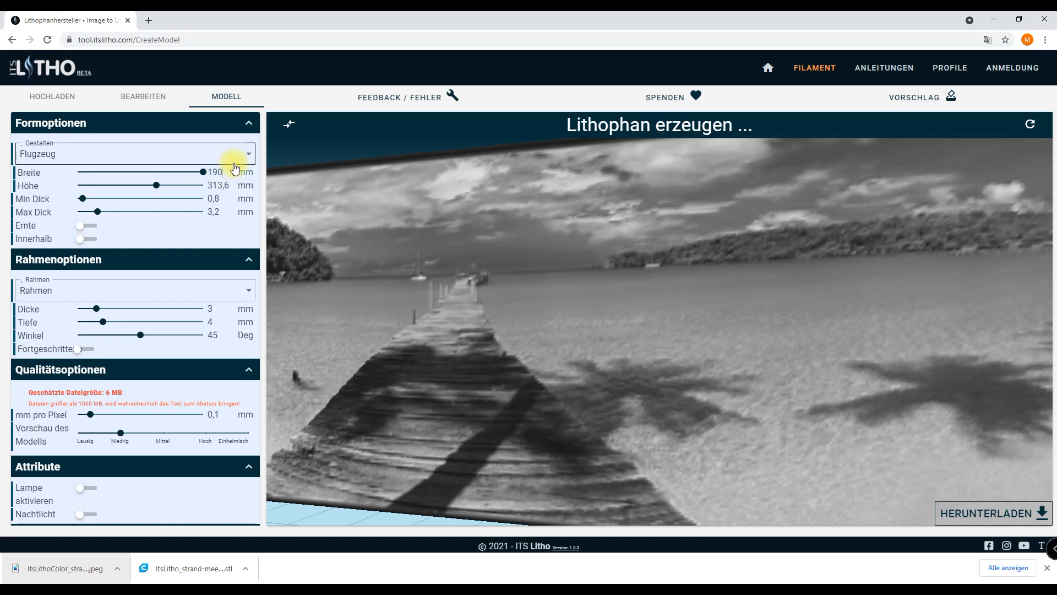
click(162, 172)
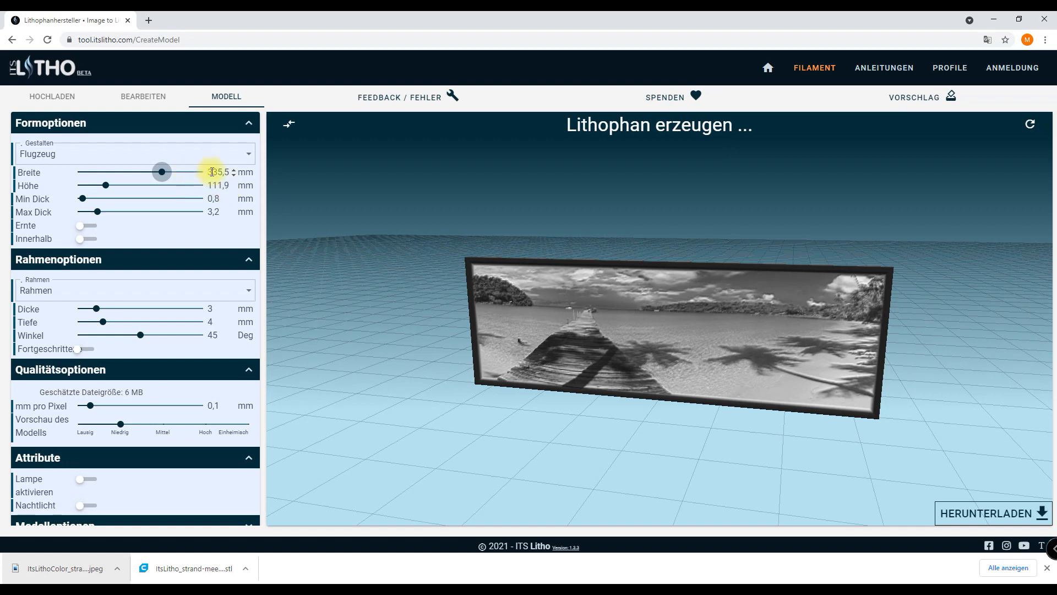
drag(208, 173, 230, 170)
text(19)
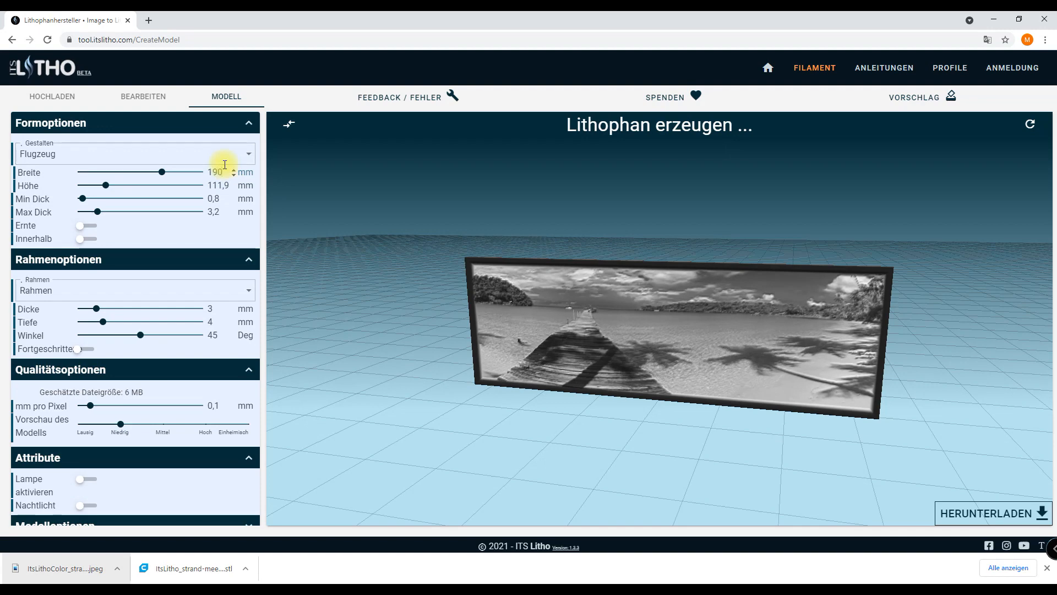
text(0)
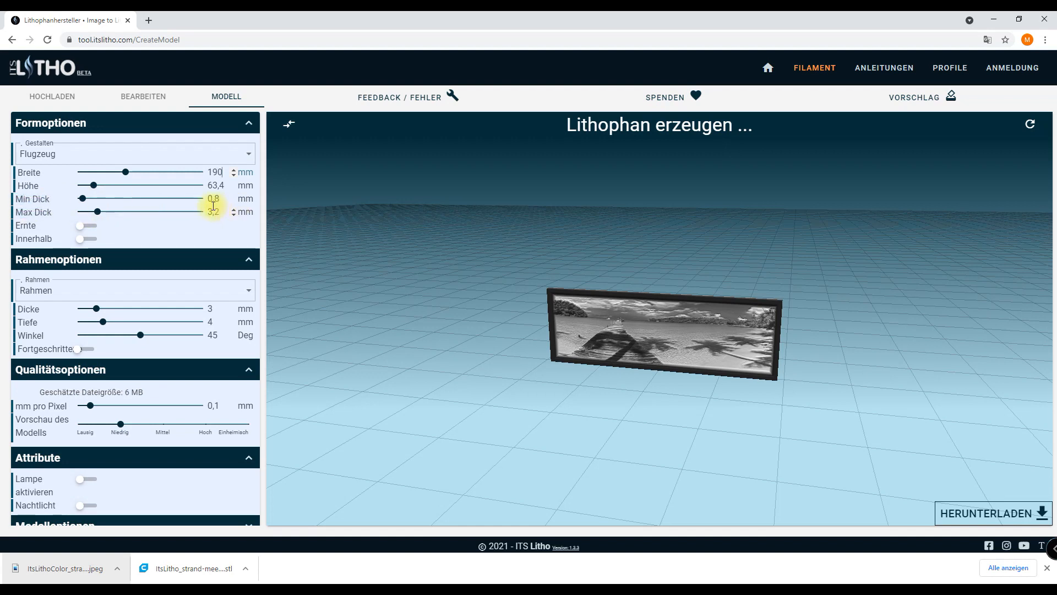
Set the lithophane's minimum thickness to 0,5 mm and its maximum thickness to 3 mm
click(233, 201)
click(233, 202)
click(233, 201)
click(233, 202)
double_click(211, 198)
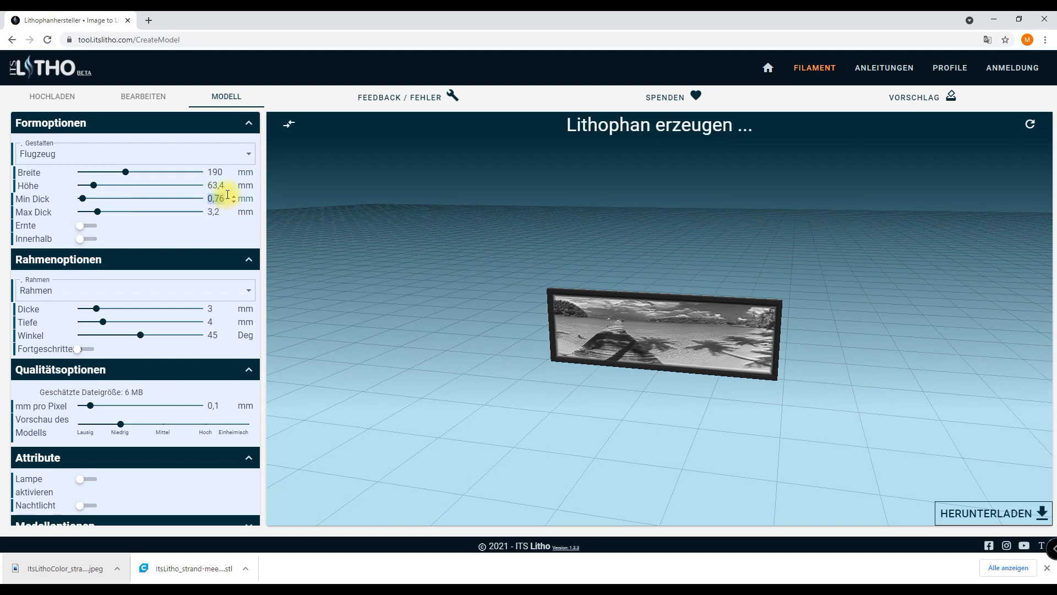
text(0)
click(218, 210)
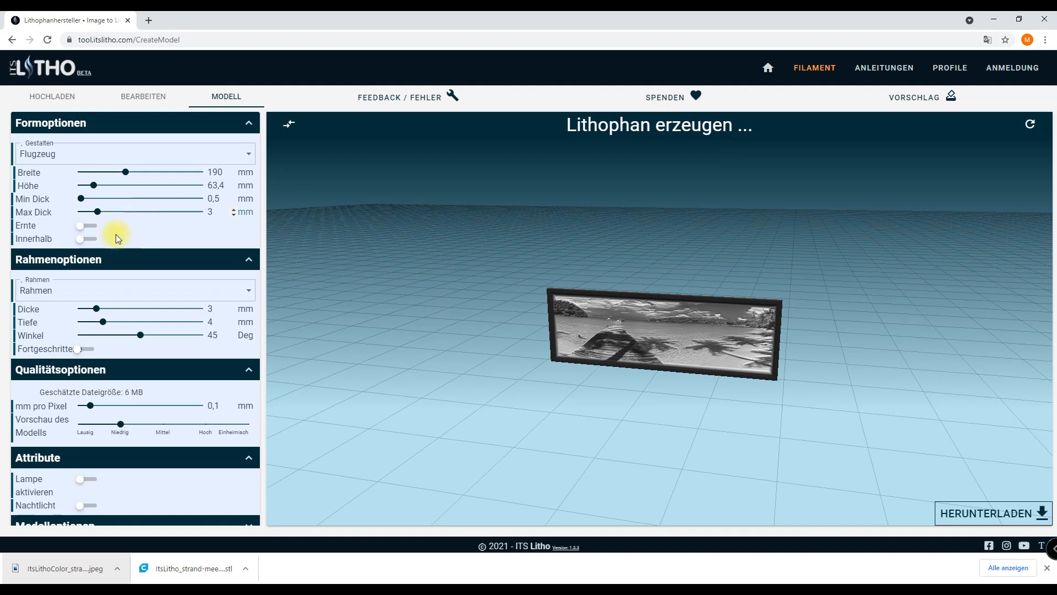
Try the Rand frame type and set the lithophane's frame to Keiner
click(85, 296)
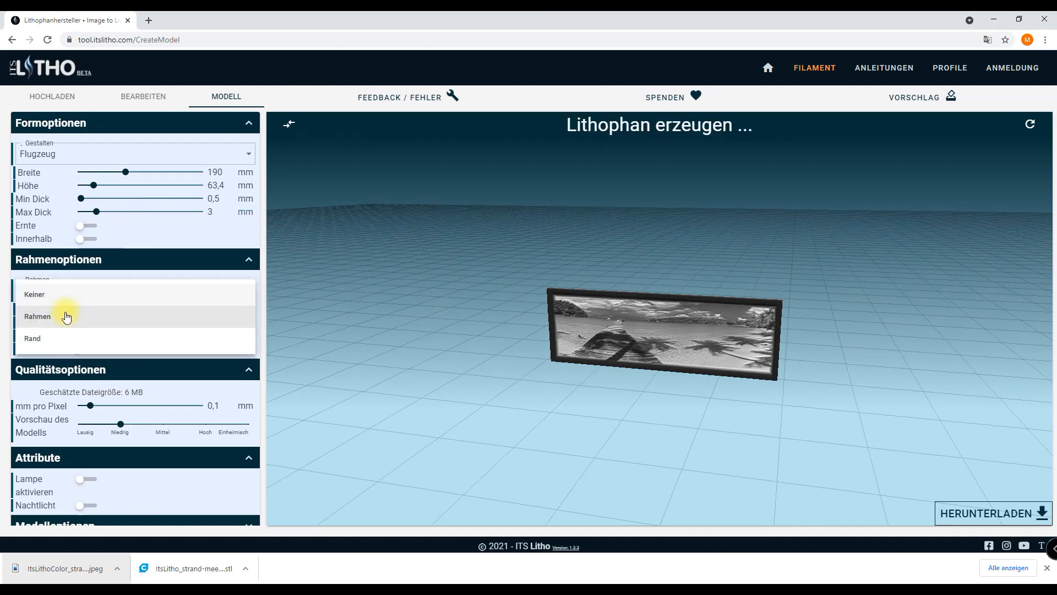
click(52, 338)
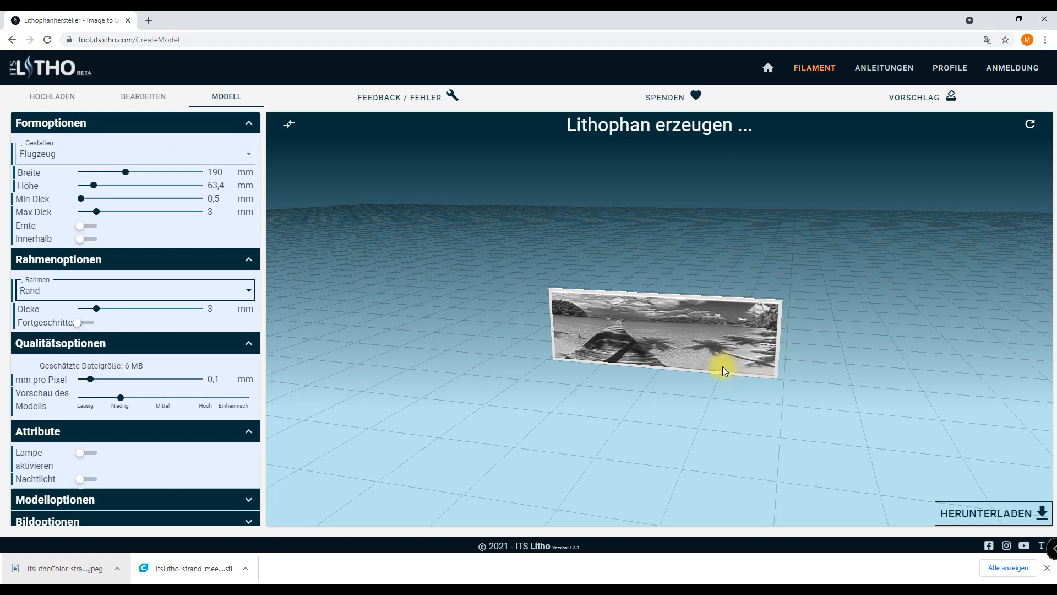
click(54, 297)
click(48, 304)
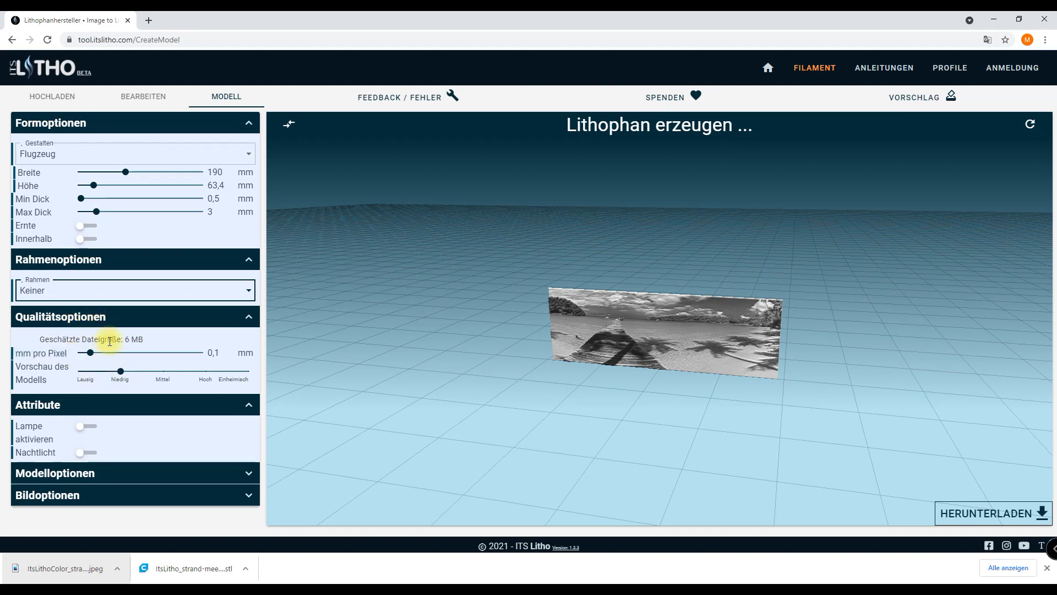
Try about 0,045 and 0,062 mm per pixel, and set the model resolution back to 0,1 mm
drag(91, 353, 84, 359)
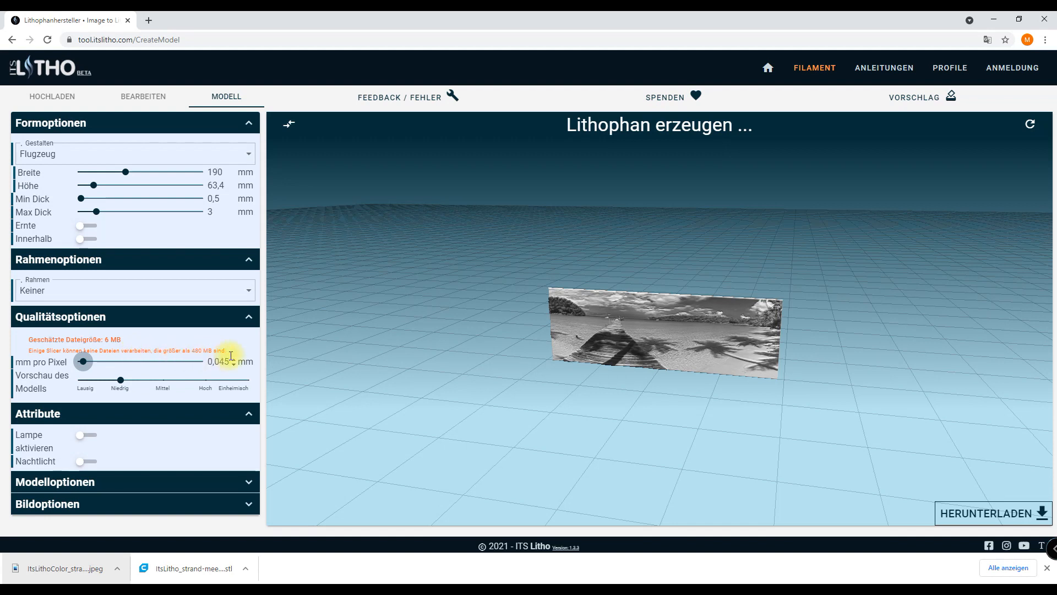
click(86, 362)
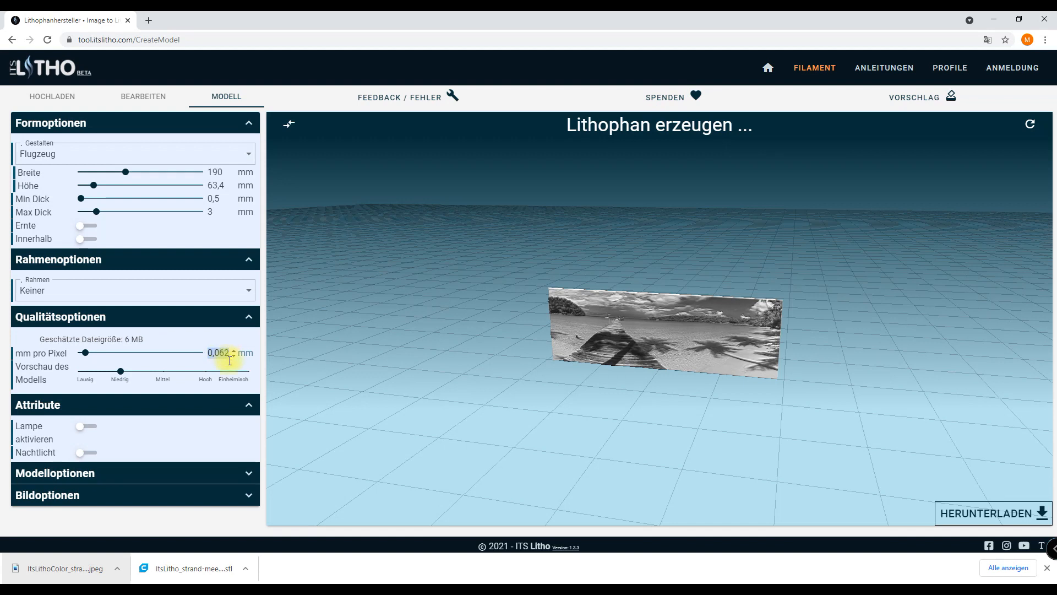
text(0,1)
Set the model preview quality to Einheimisch and inspect the lithophane's surface relief up close
drag(120, 371, 265, 410)
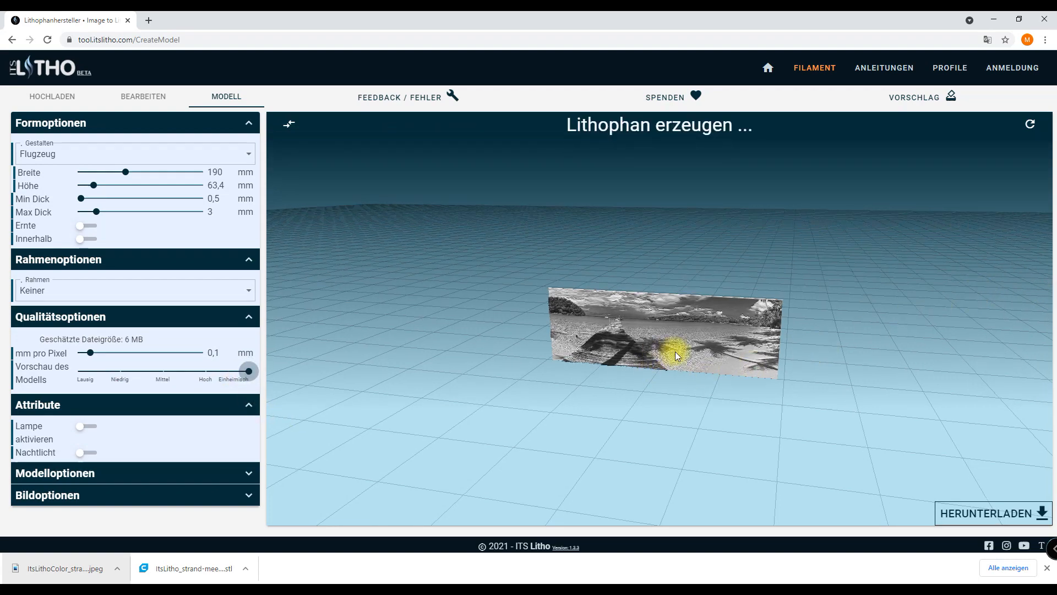
scroll(675, 353, up, 8)
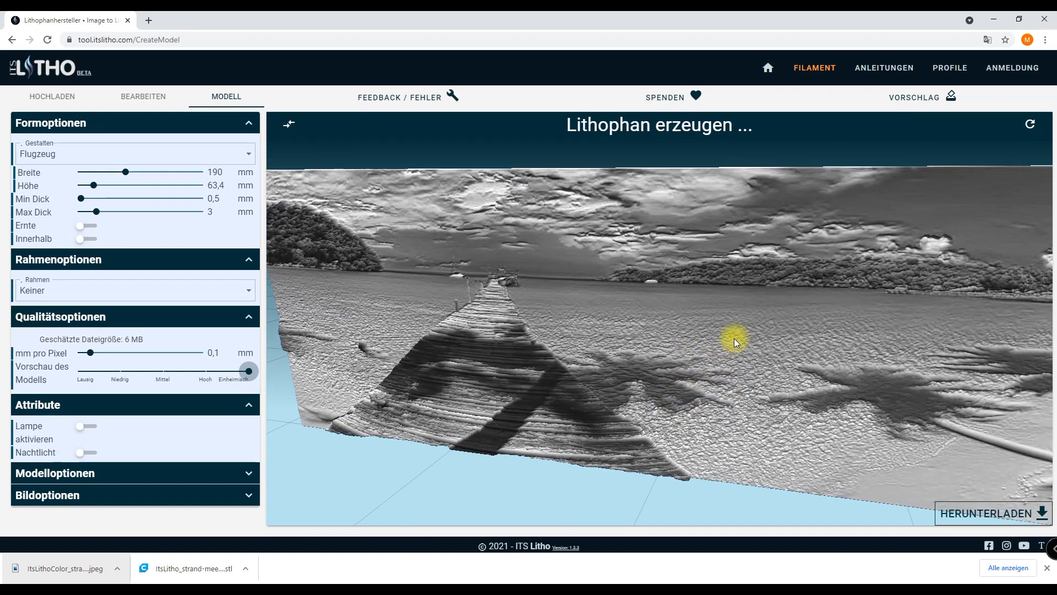
scroll(667, 289, up, 5)
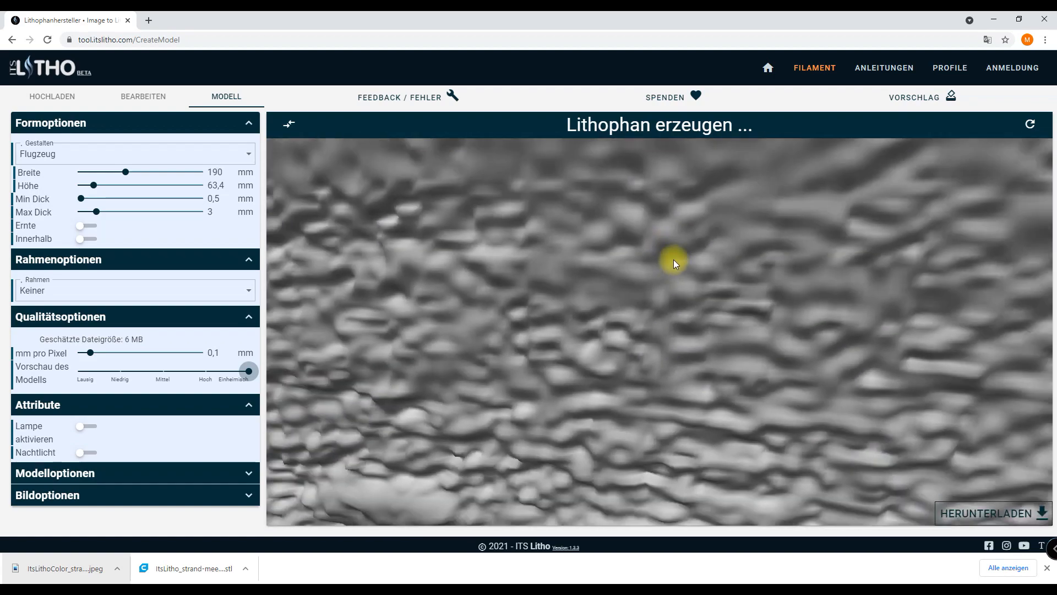
Try a model resolution of 0,5 mm per pixel with the model preview quality at Mittel
scroll(675, 313, down, 3)
scroll(675, 313, down, 6)
scroll(675, 327, down, 2)
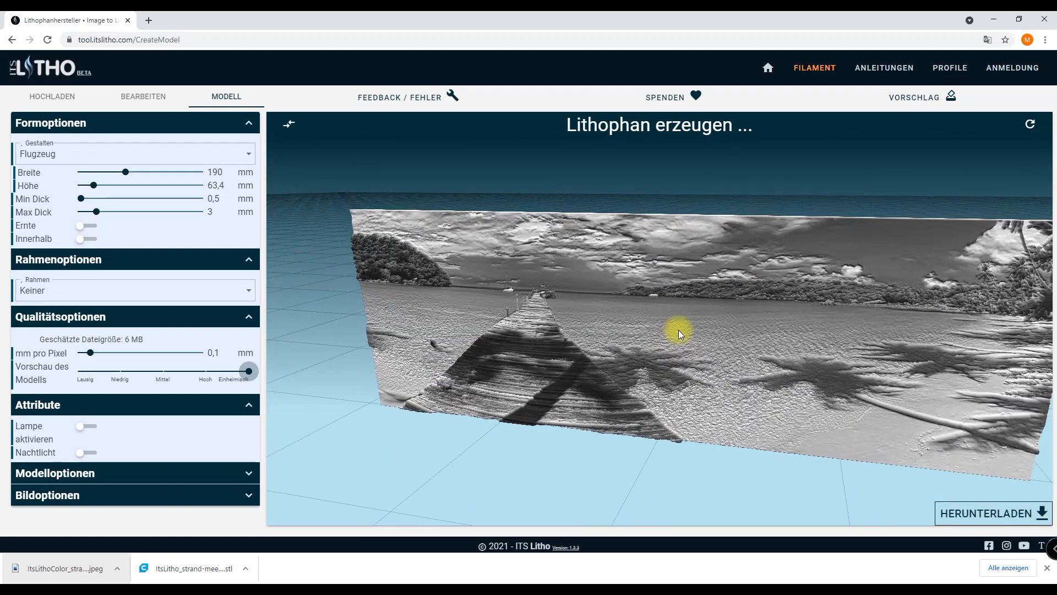
click(90, 354)
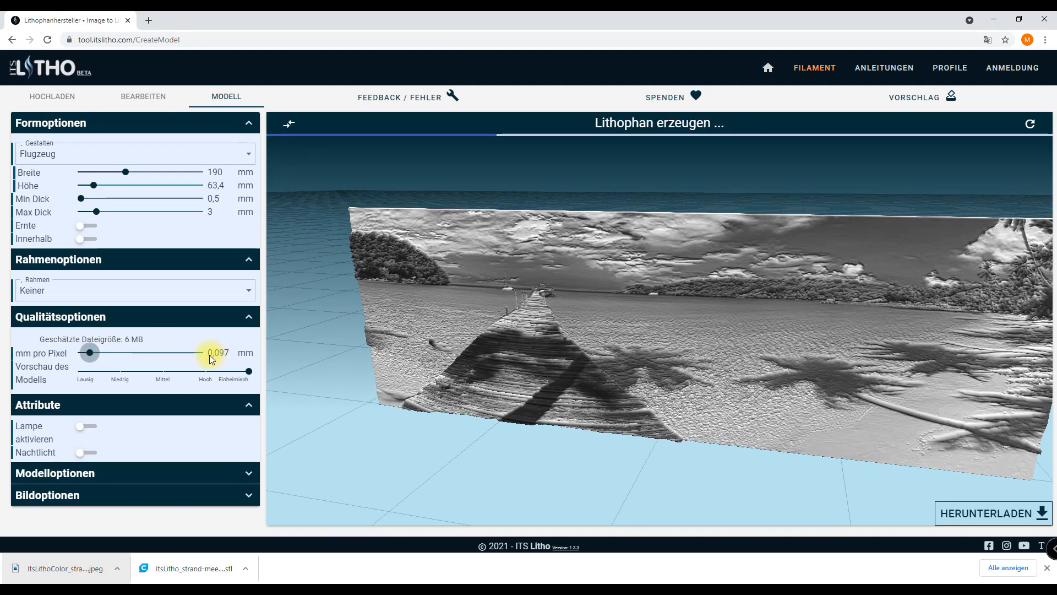
double_click(215, 353)
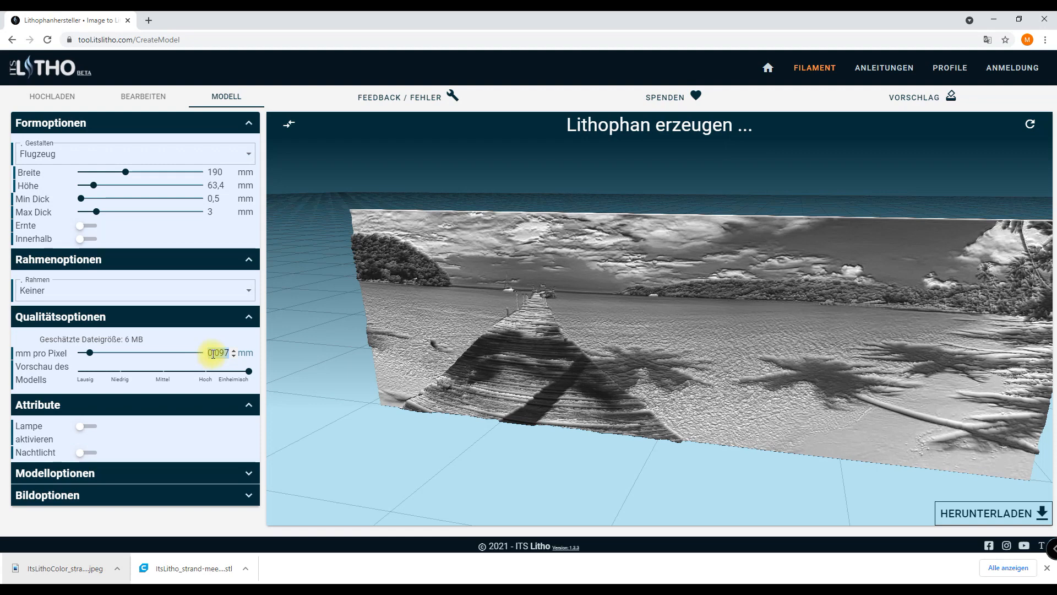
text(0,5)
click(175, 370)
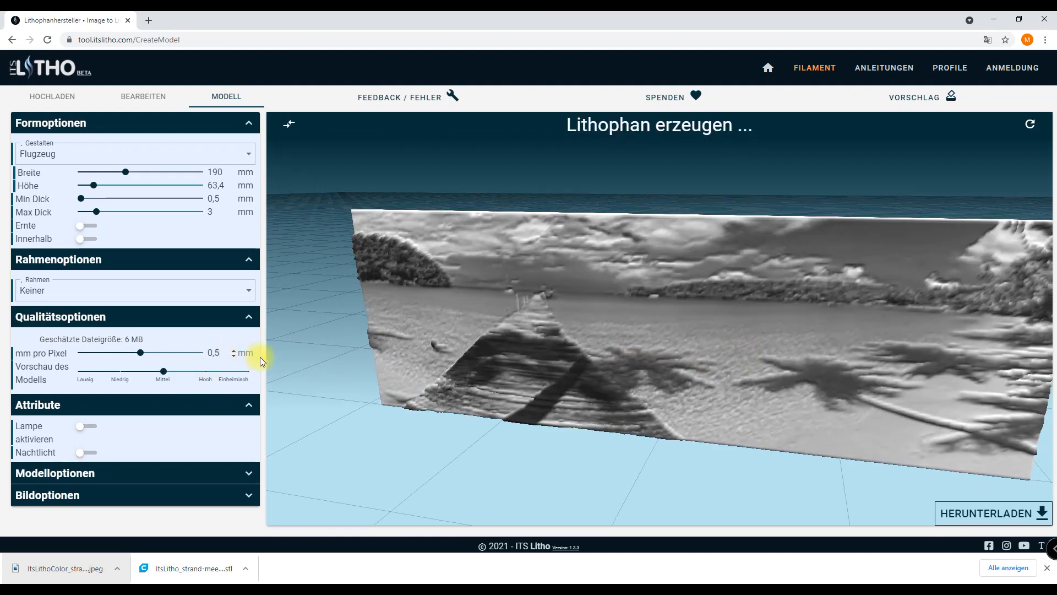
Try a model resolution of 0,02 mm per pixel with the preview quality at Hoch
key(BackSpace)
text(02)
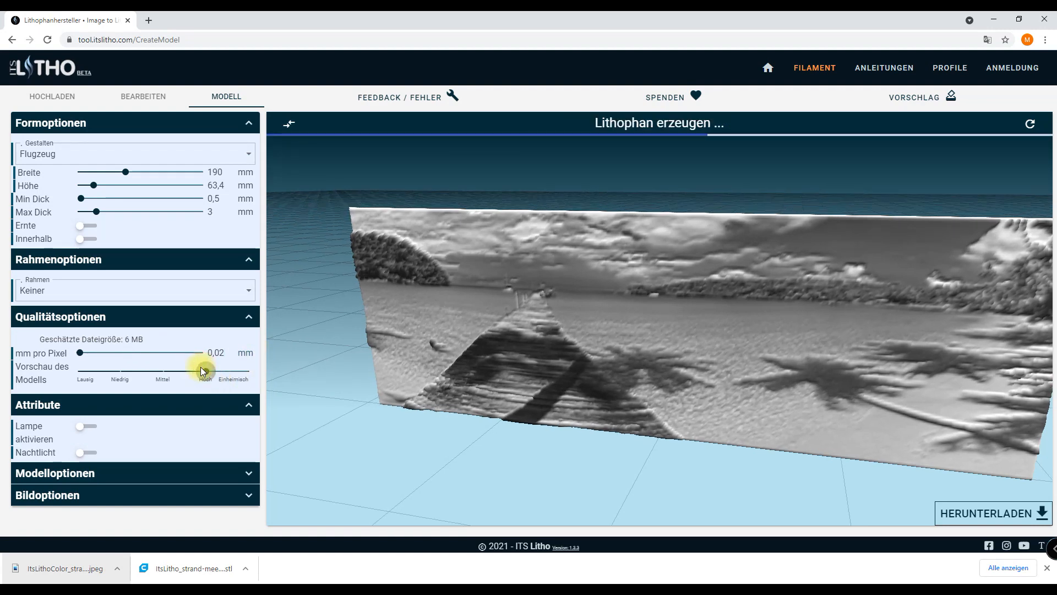
click(202, 371)
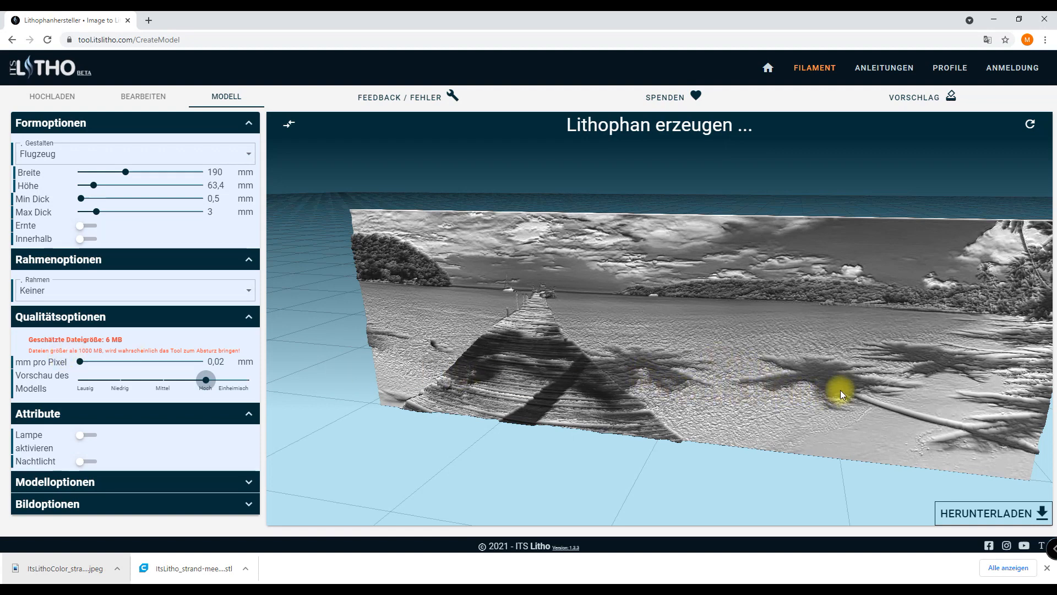
Set the model resolution back to 0,1 mm per pixel and the preview quality to Einheimisch
click(220, 362)
key(BackSpace)
key(BackSpace)
text(1)
click(97, 380)
click(236, 374)
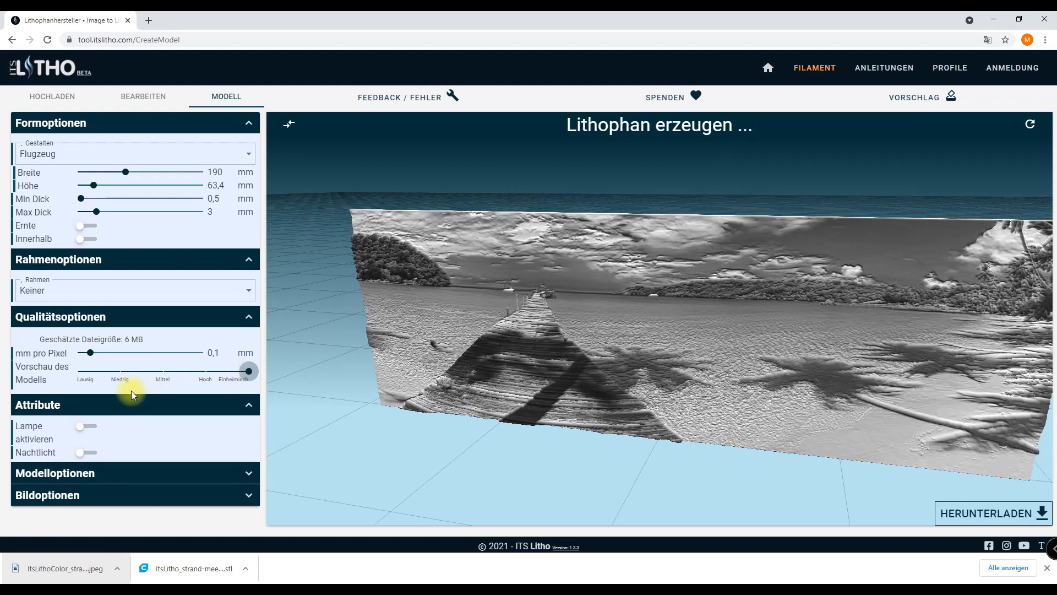
Try enabling the lamp attribute with the Lampenmonteur mount and inspect the holder behind the lithophane
mouse_move(64, 433)
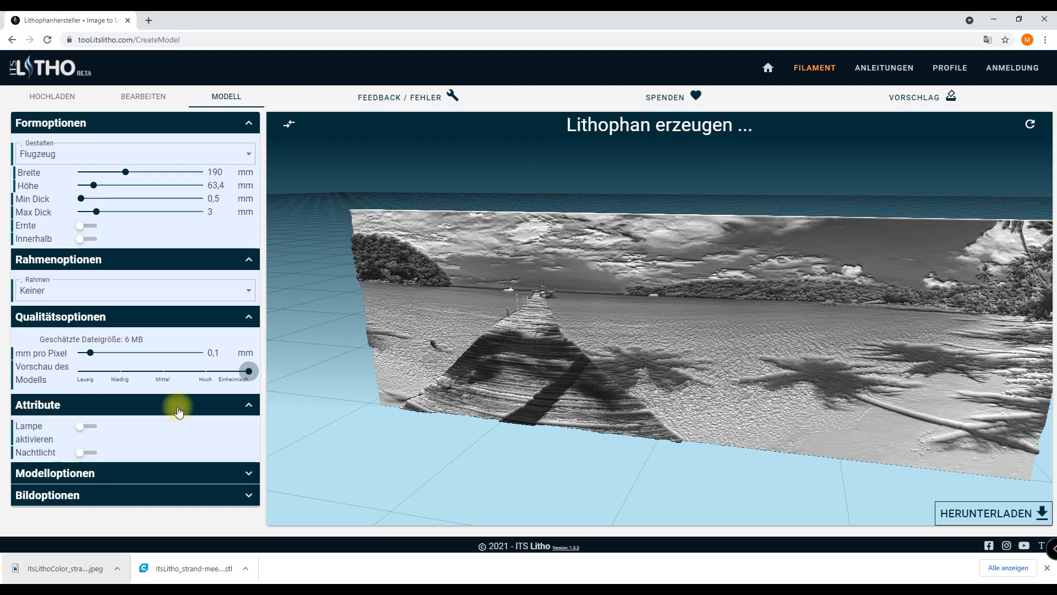
mouse_move(29, 438)
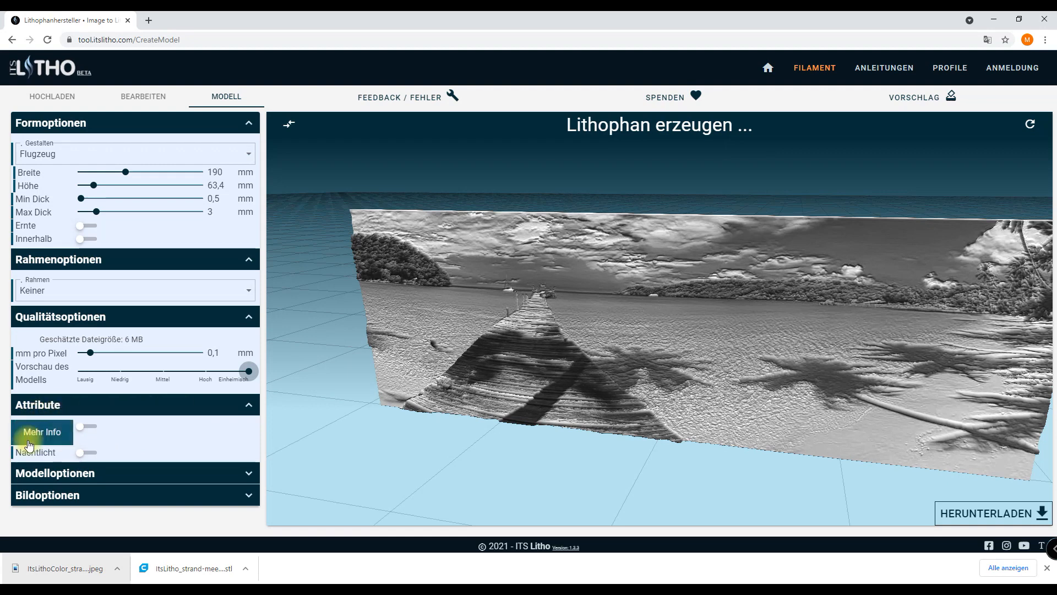
click(81, 428)
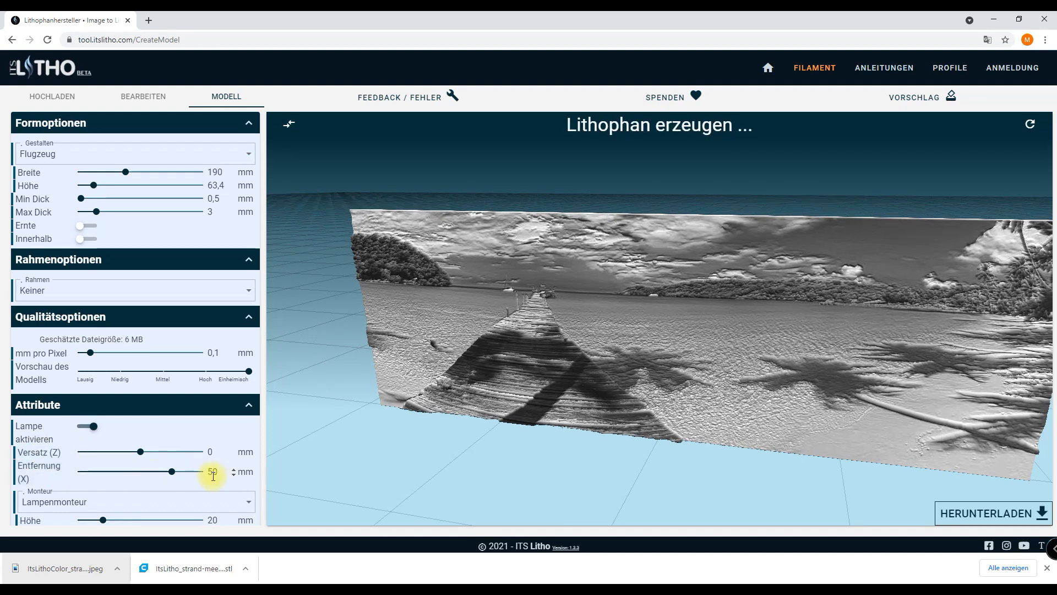
scroll(193, 469, down, 3)
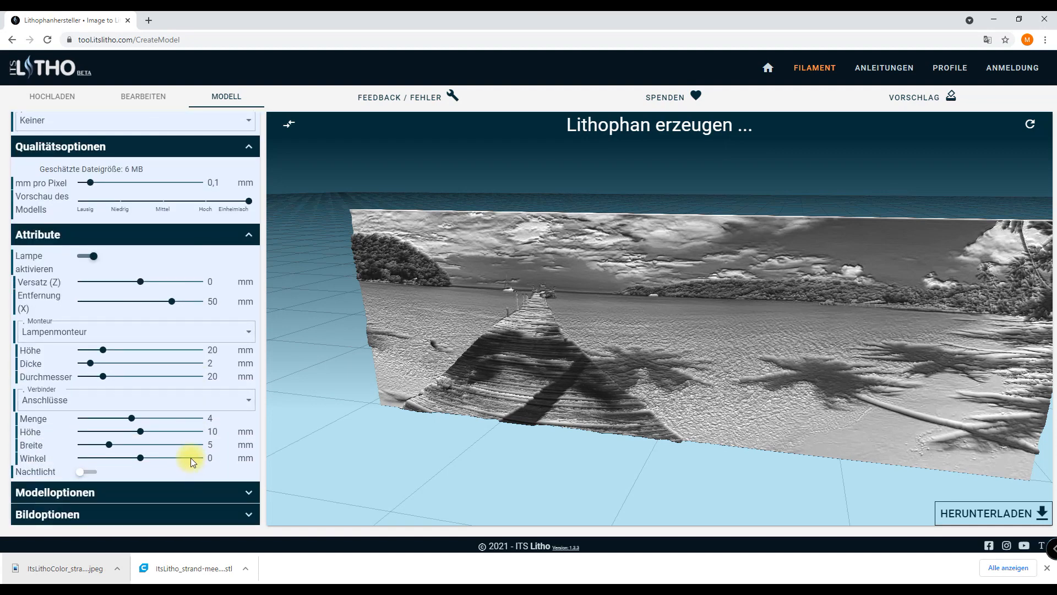
click(67, 336)
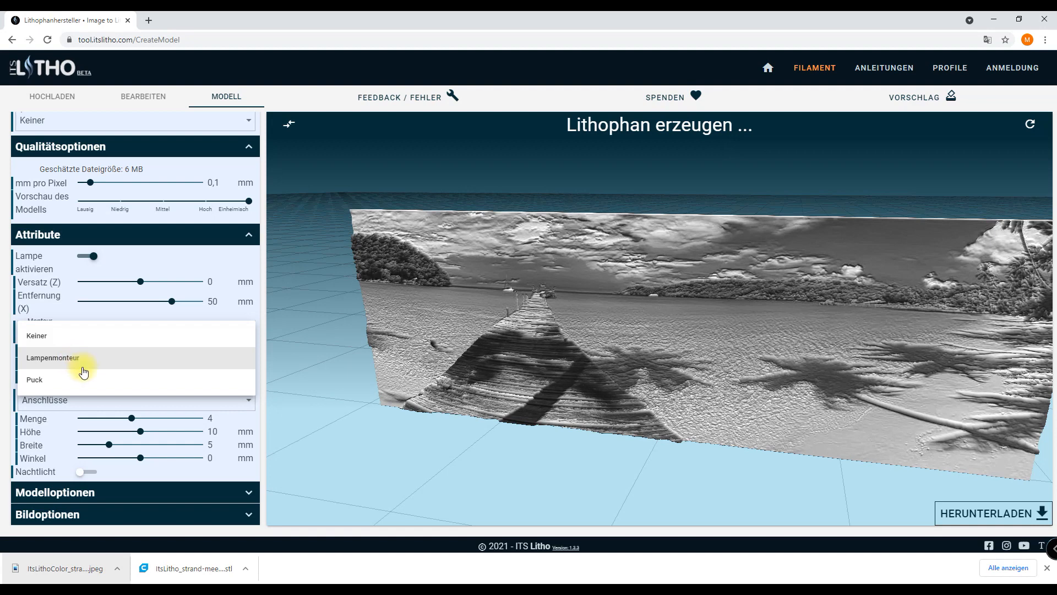
click(81, 359)
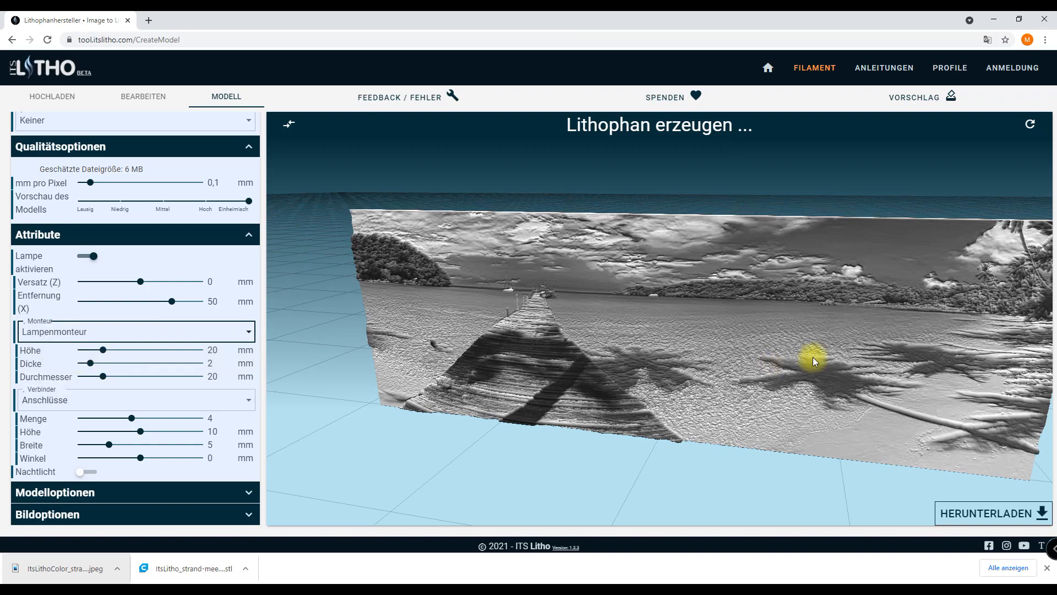
scroll(770, 359, down, 2)
scroll(718, 356, up, 14)
scroll(733, 336, down, 13)
drag(768, 362, 496, 334)
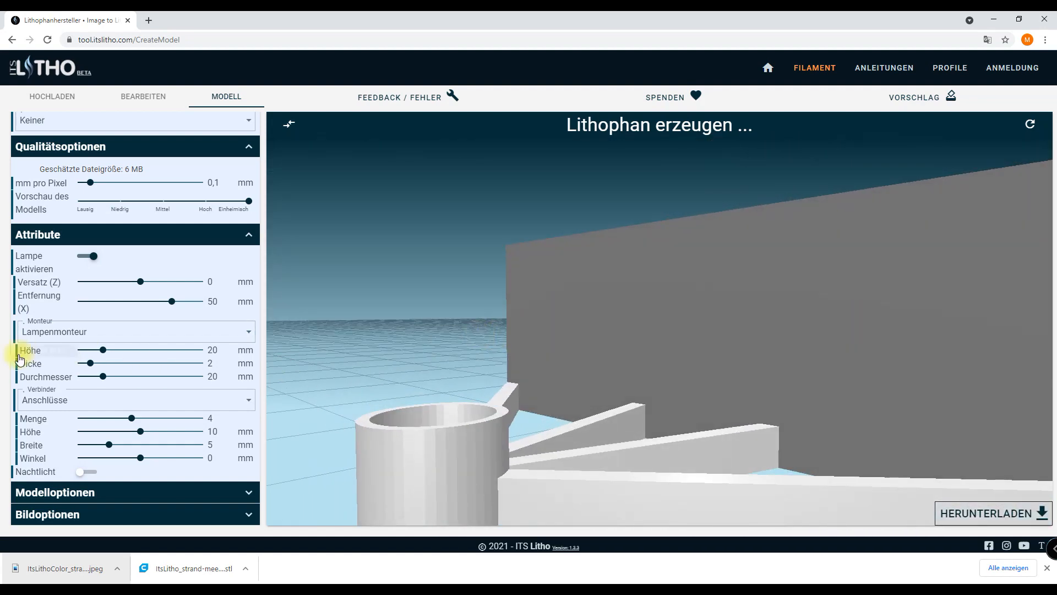
Set the lamp's mount to Keiner and disable the lamp attribute
click(46, 332)
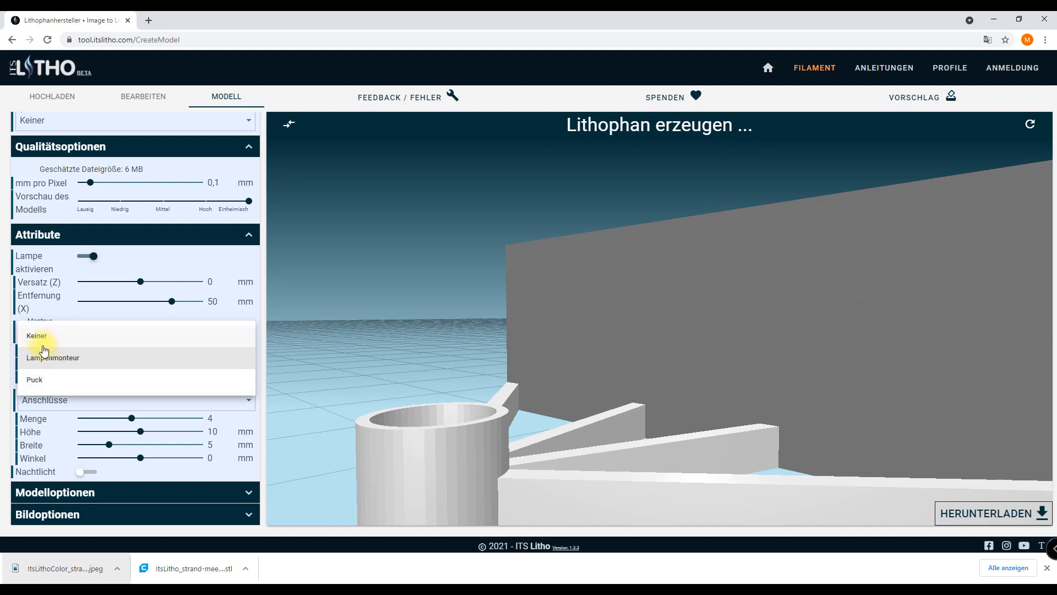
click(38, 337)
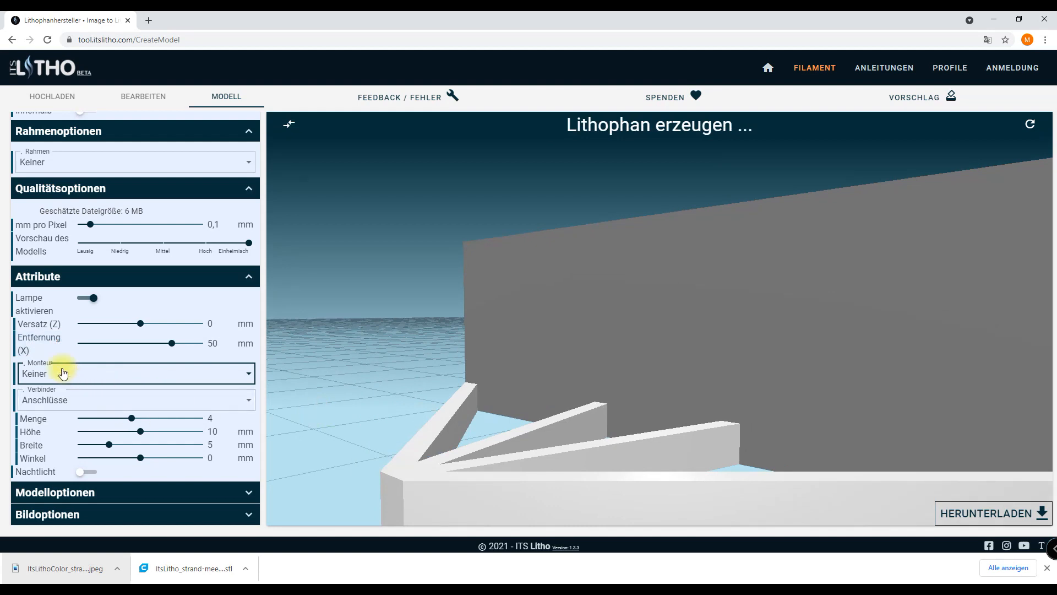
click(87, 298)
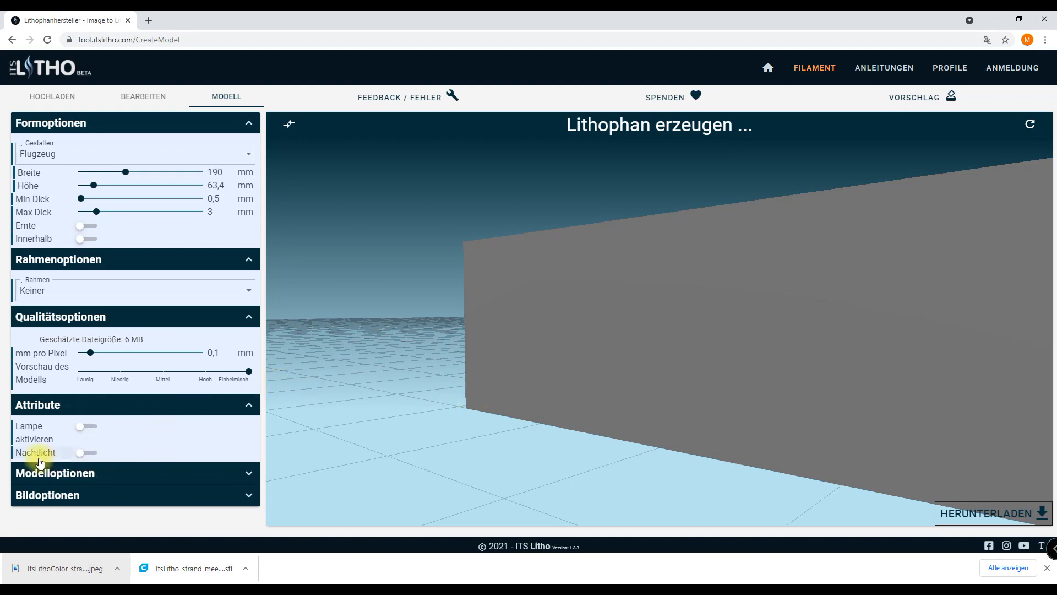
Try the Nachtlicht attachment on the lithophane, check its bracket, and disable it again
click(78, 454)
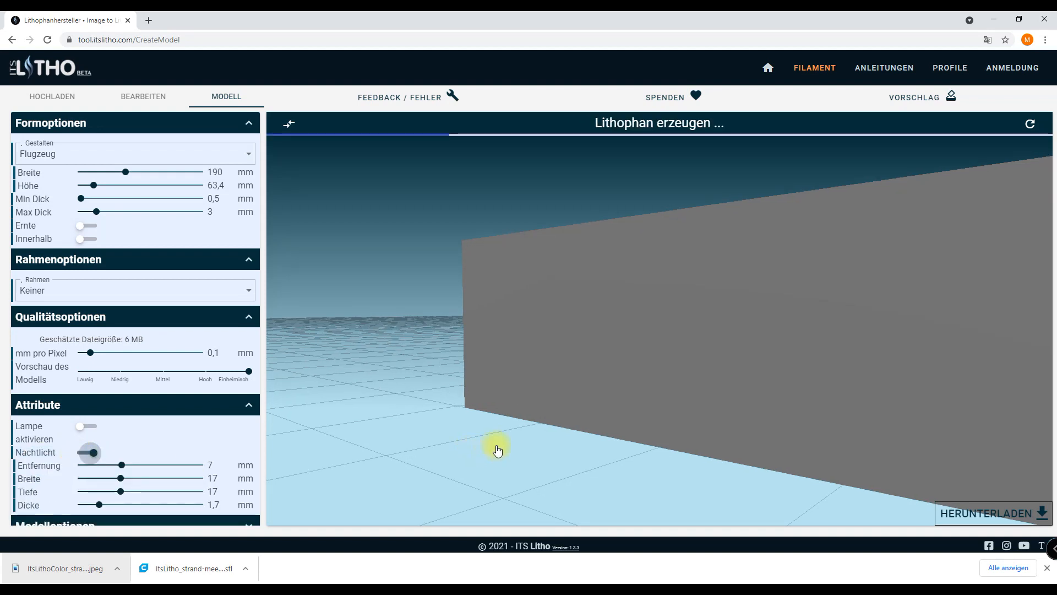
scroll(639, 490, down, 5)
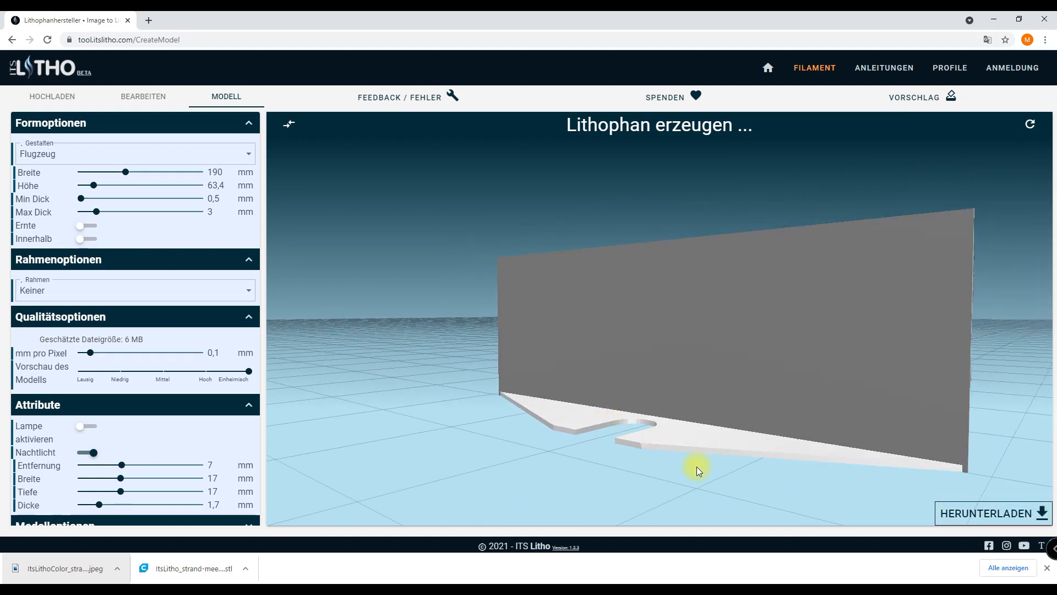
click(87, 452)
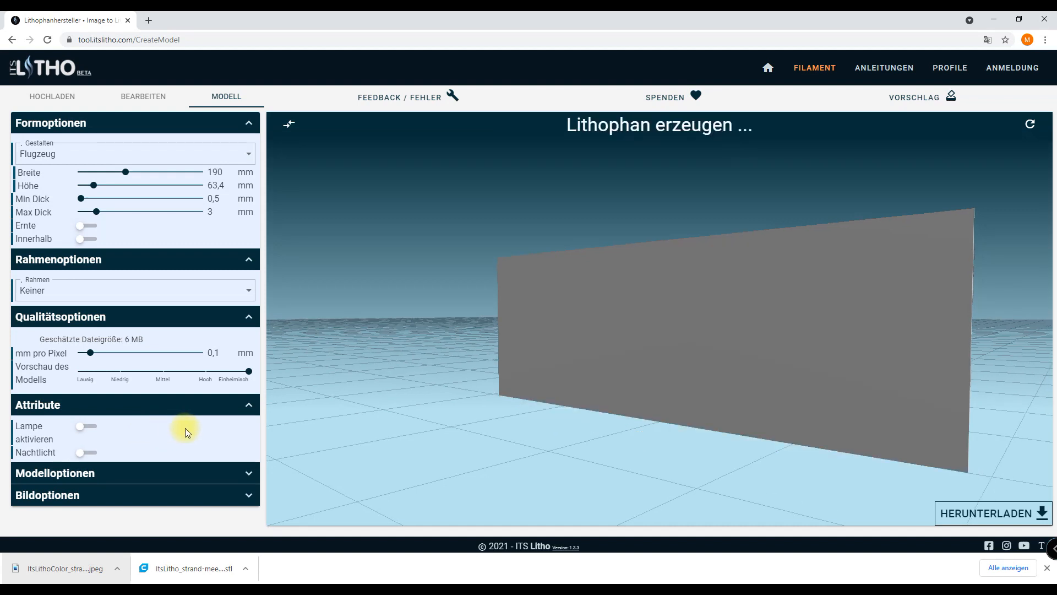
Try the Kein Licht lighting in the model options and set the lighting back to Hintergrundbeleuchtung
click(83, 472)
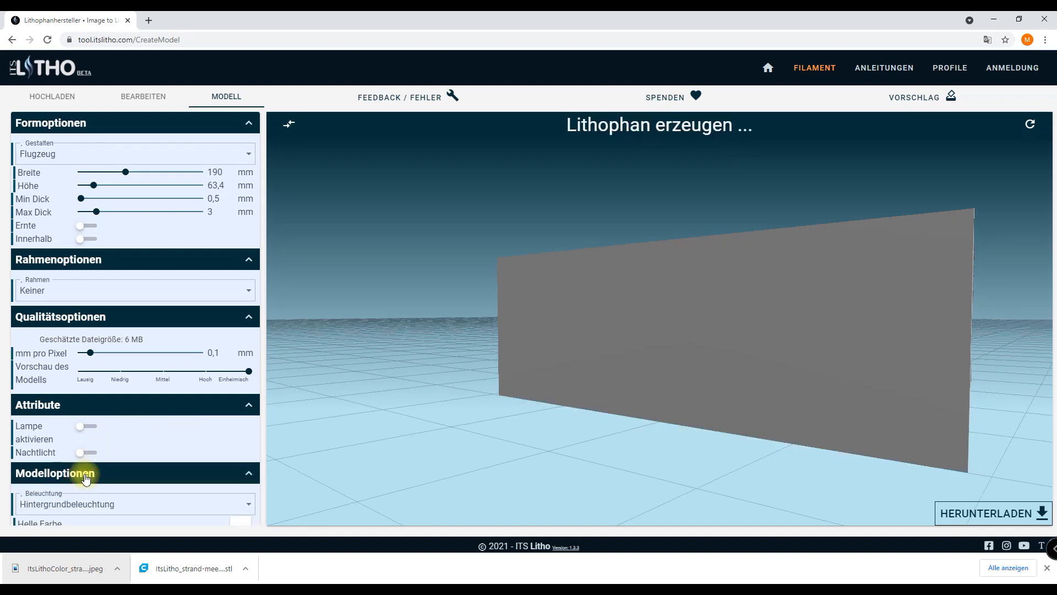
scroll(127, 451, down, 2)
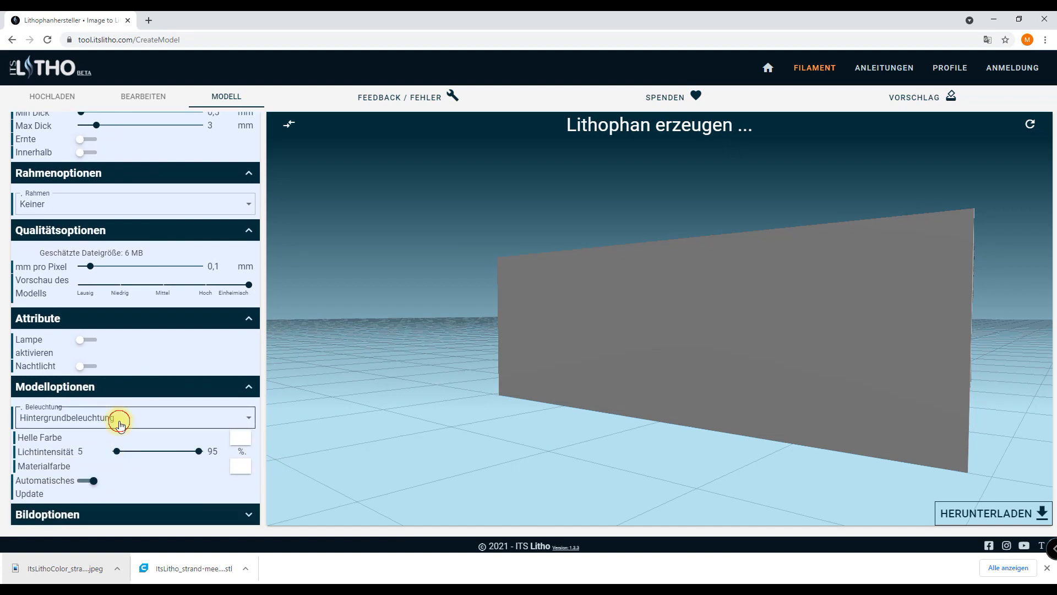
click(118, 421)
click(121, 423)
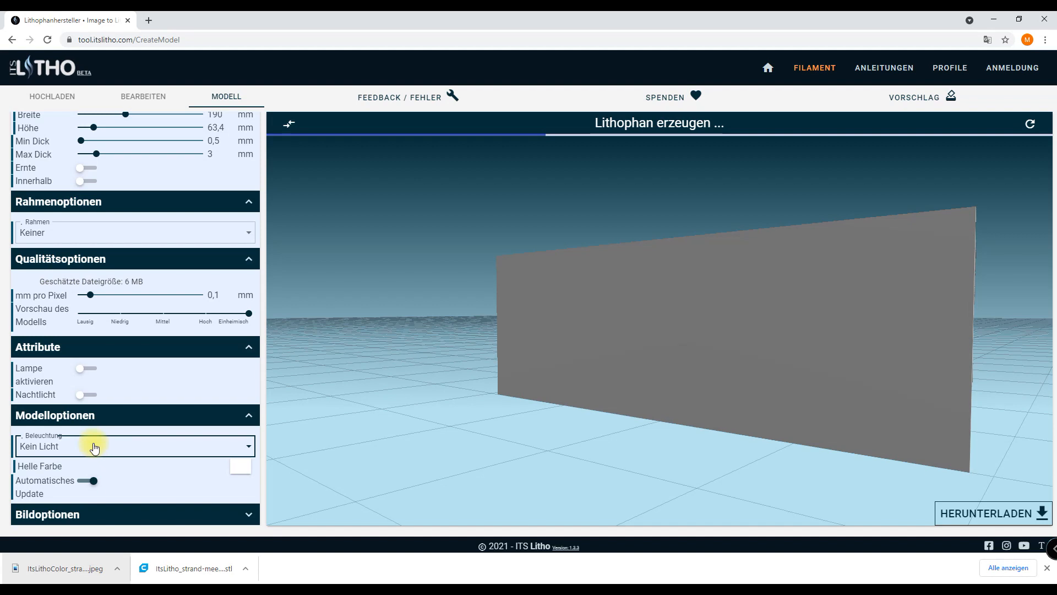
click(93, 456)
click(89, 472)
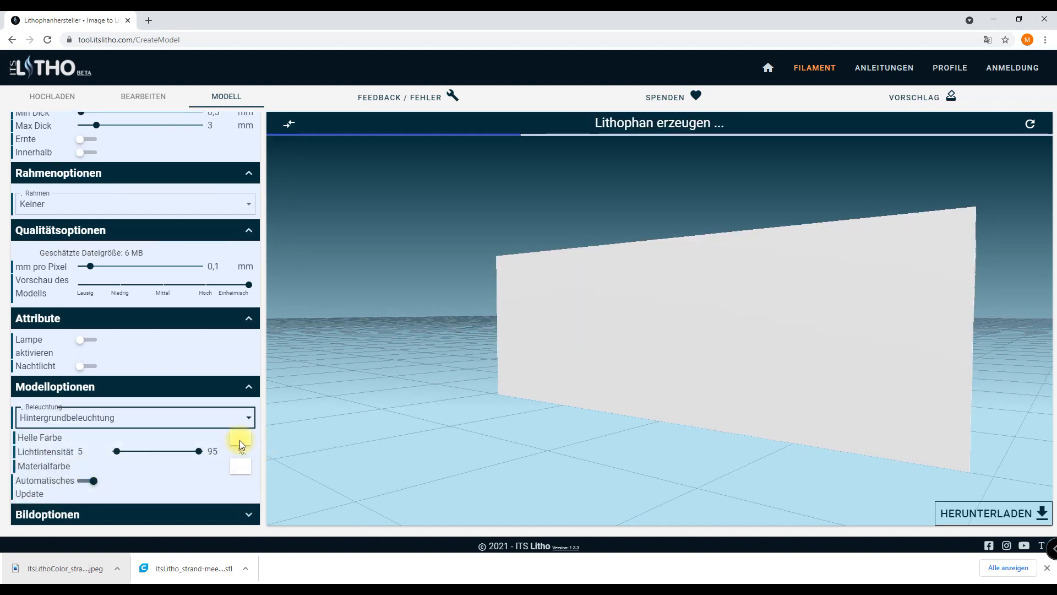
click(240, 438)
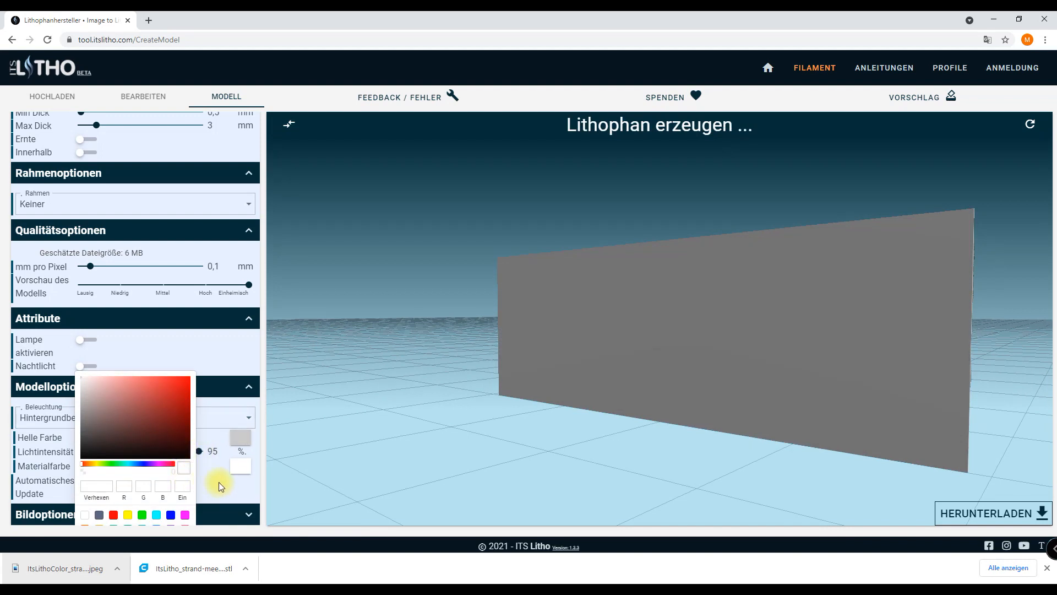
scroll(209, 485, down, 1)
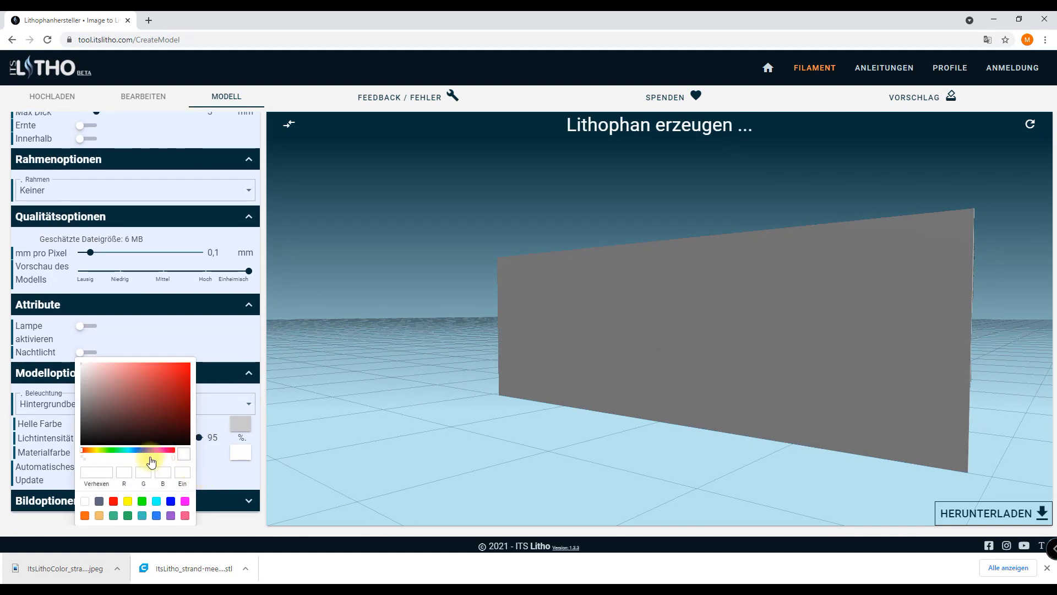
click(210, 460)
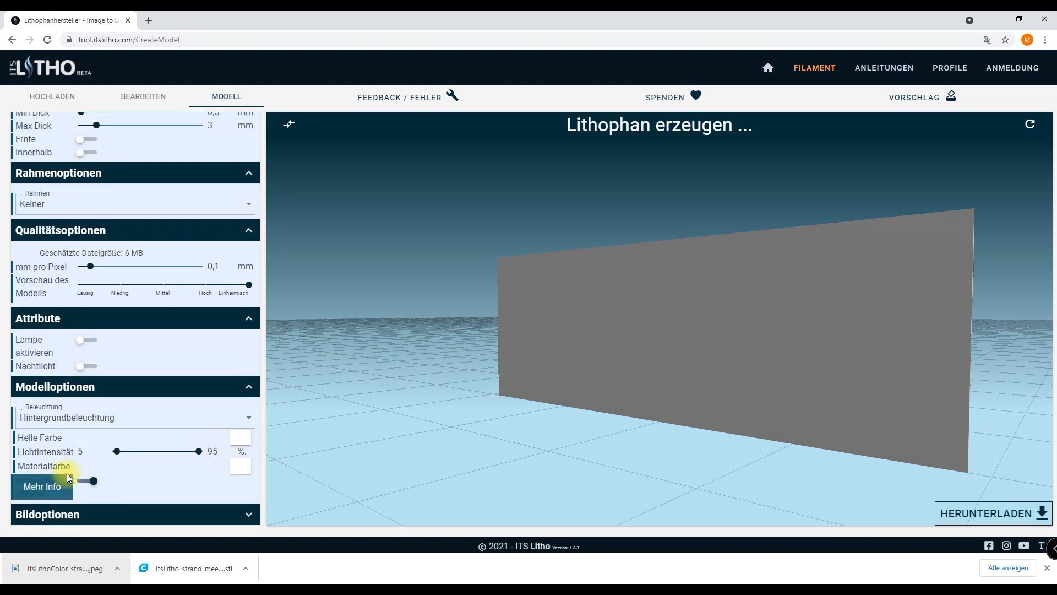
Set the model's material colour to a pale cream yellow
click(242, 469)
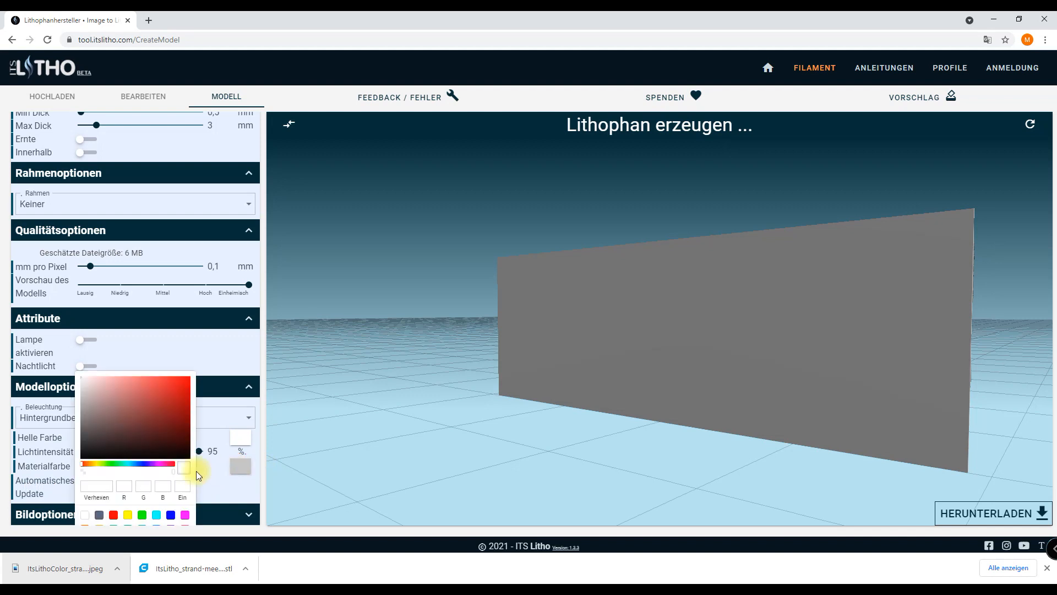
click(97, 465)
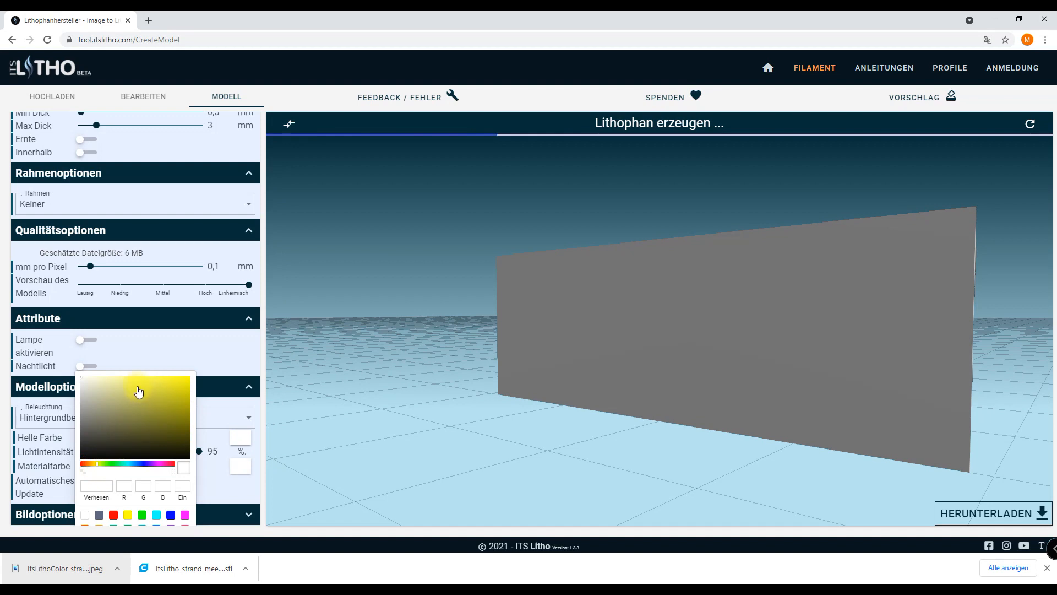
click(90, 386)
click(82, 382)
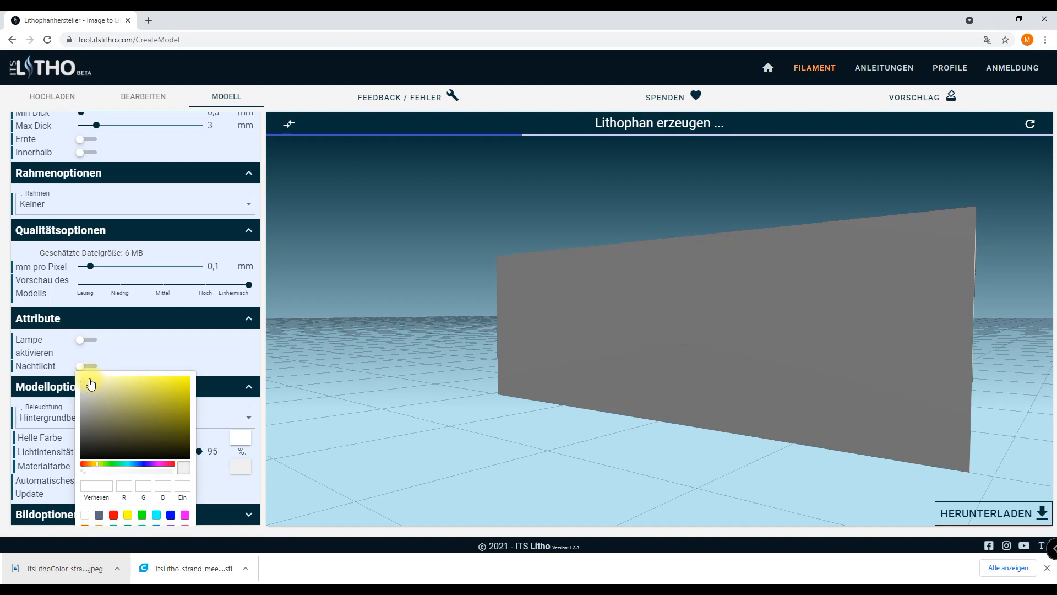
click(89, 379)
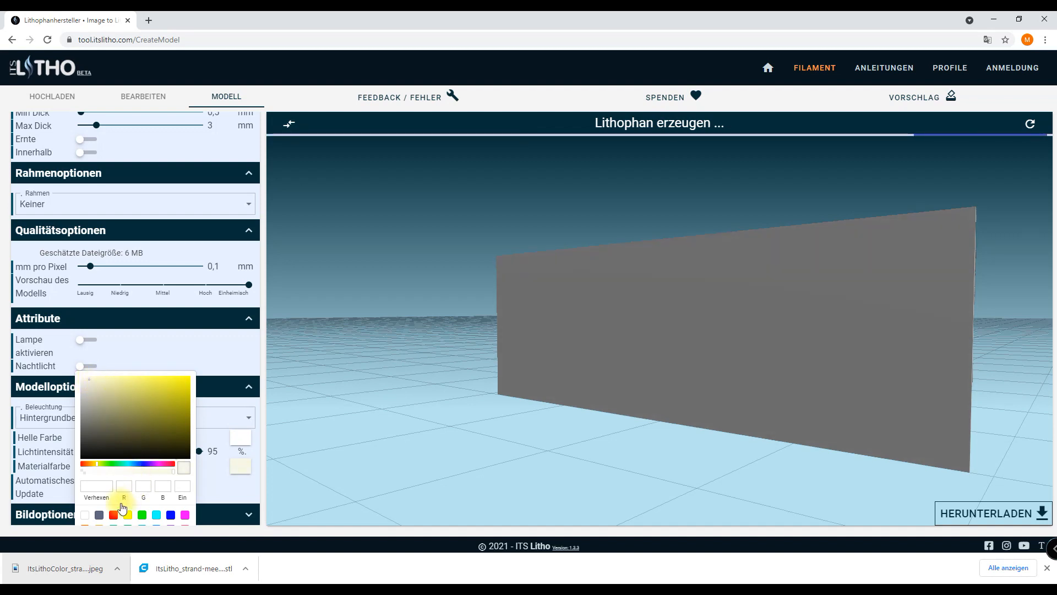
scroll(291, 467, down, 2)
scroll(247, 466, down, 2)
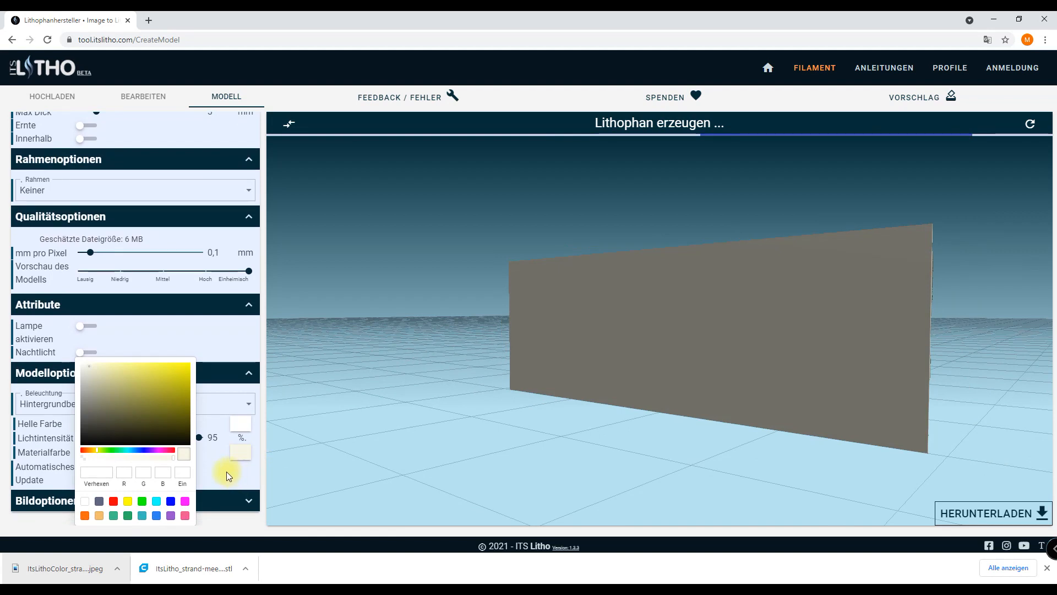
click(227, 471)
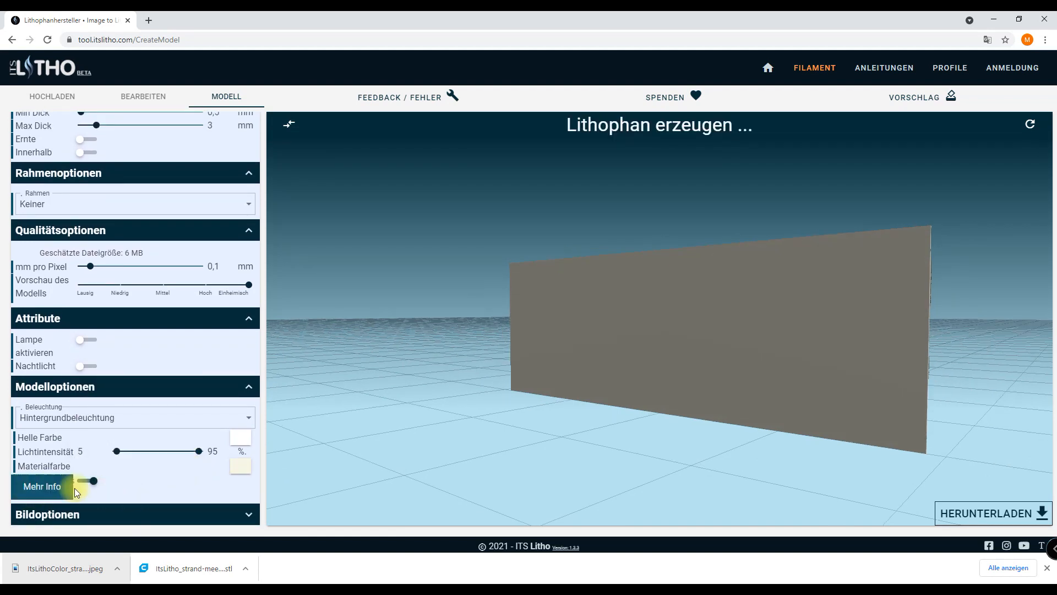
Expand the image options and inspect the coloured lithophane from its front side
click(73, 521)
scroll(174, 515, down, 2)
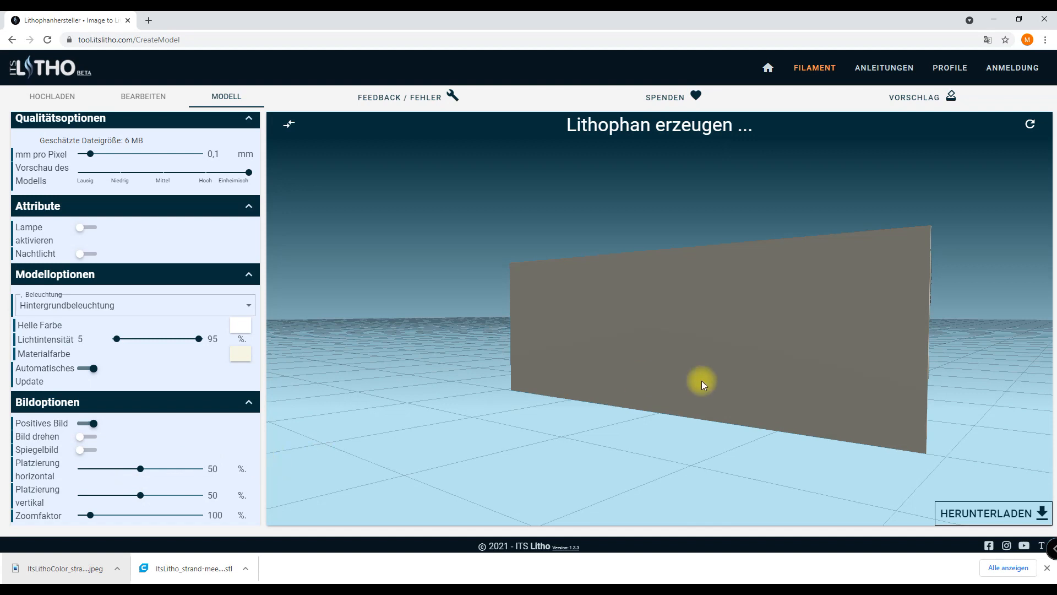
click(968, 336)
drag(872, 342, 686, 319)
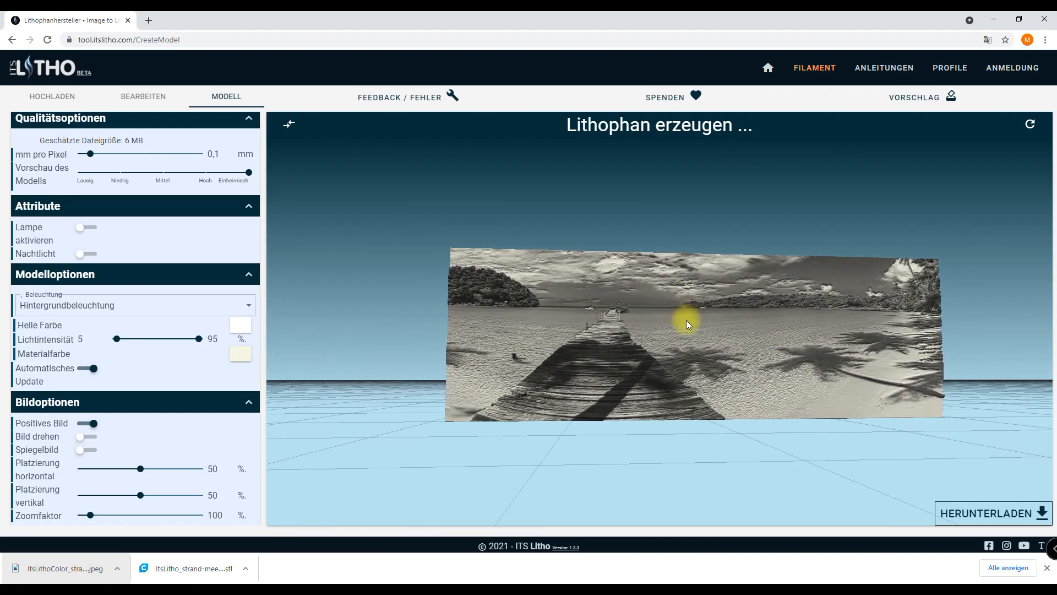
Download both the combined Lithophan + Attribut model and the Farblithophan file
click(970, 515)
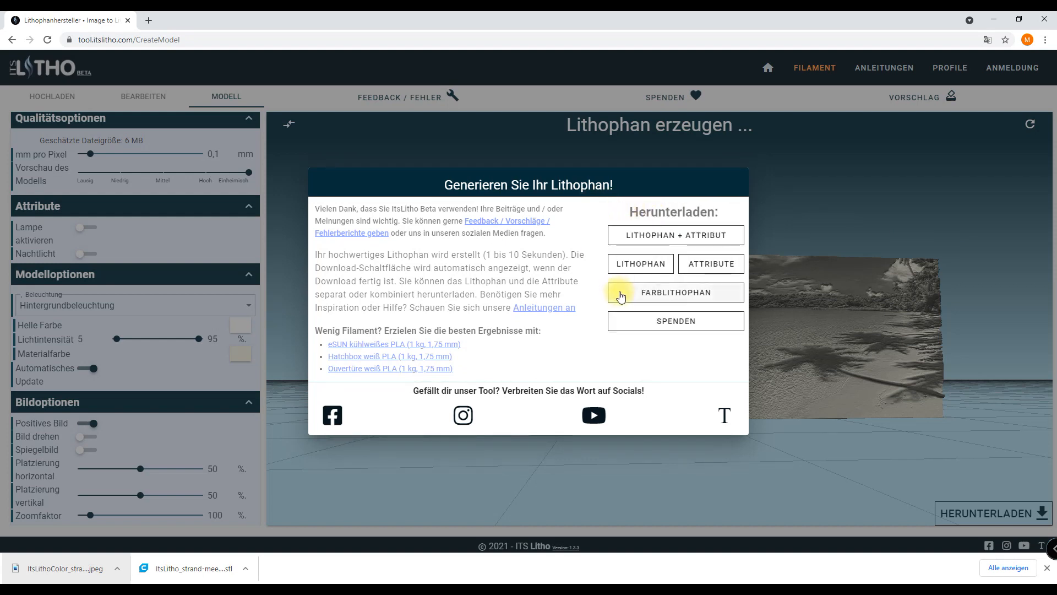
click(667, 242)
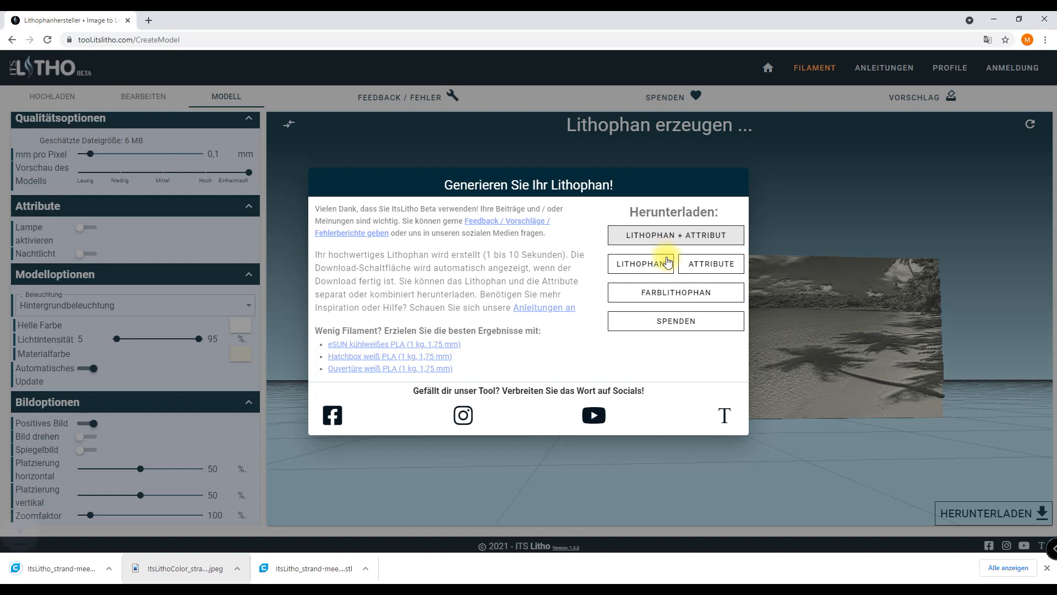
click(649, 300)
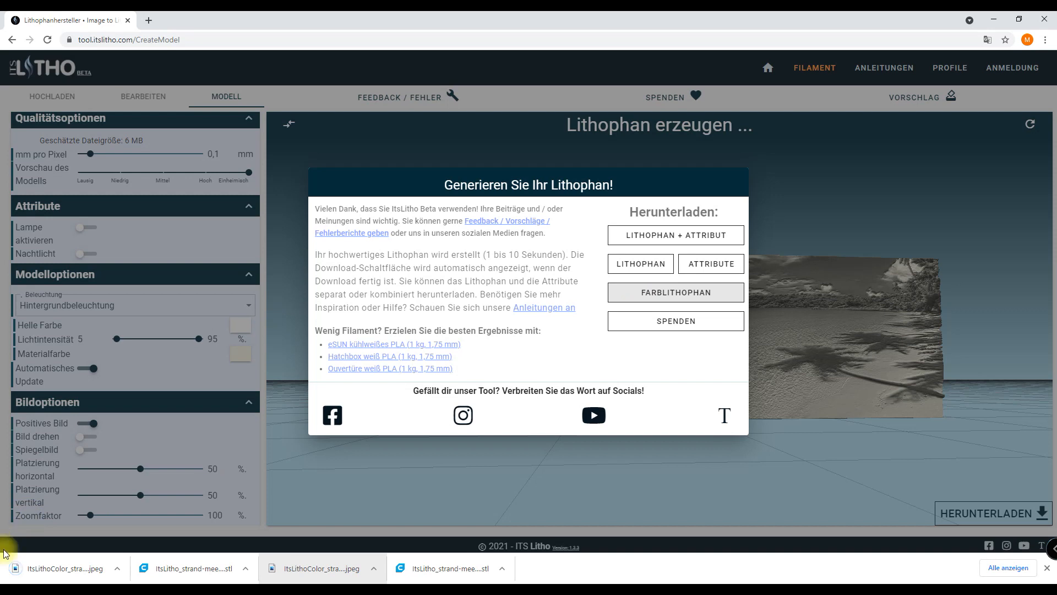
Open the downloaded lithophane STL, switch to its Ultimaker Cura window and choose the Wanhao Duplicator i3 printer
click(219, 569)
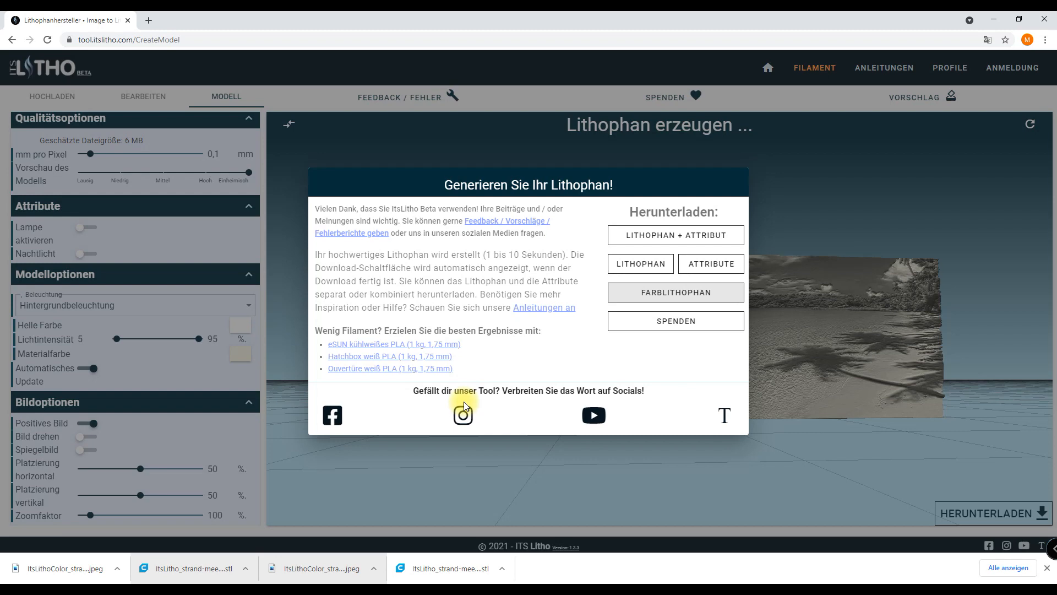
click(524, 591)
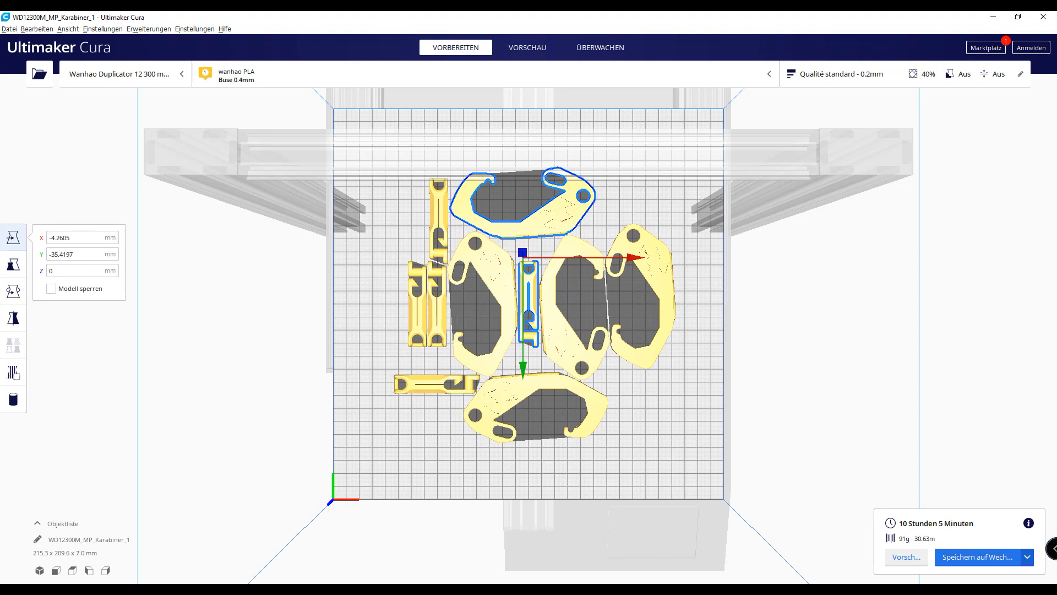
mouse_move(524, 589)
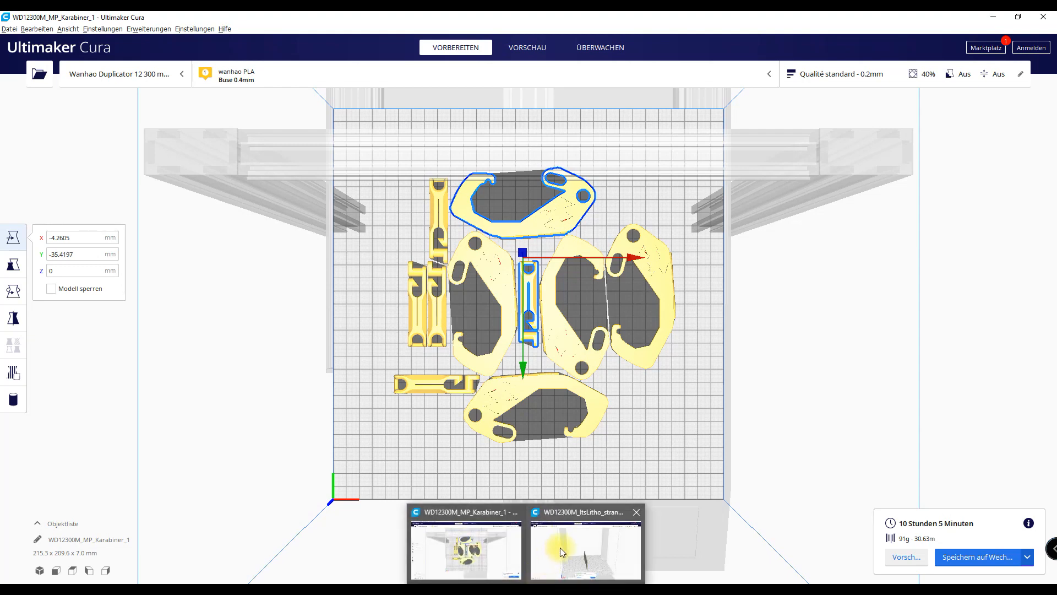
click(559, 547)
scroll(548, 423, up, 2)
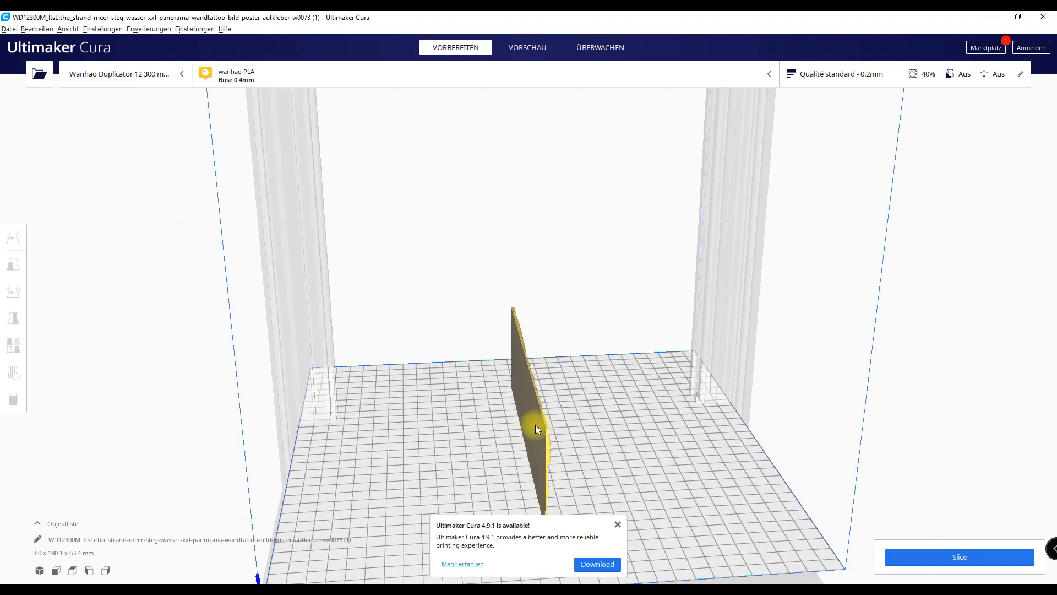
click(115, 82)
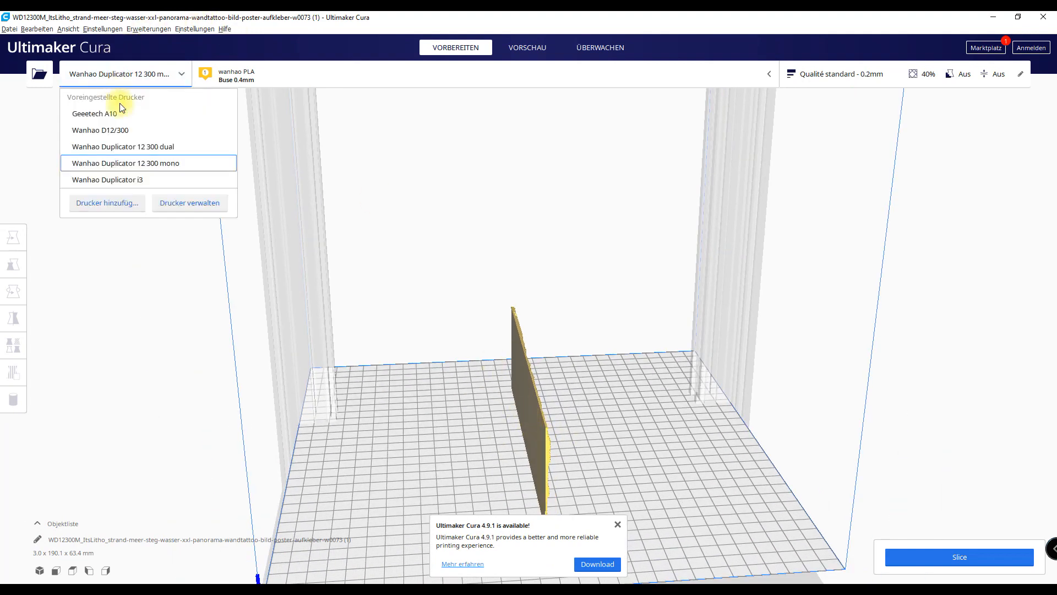
click(108, 180)
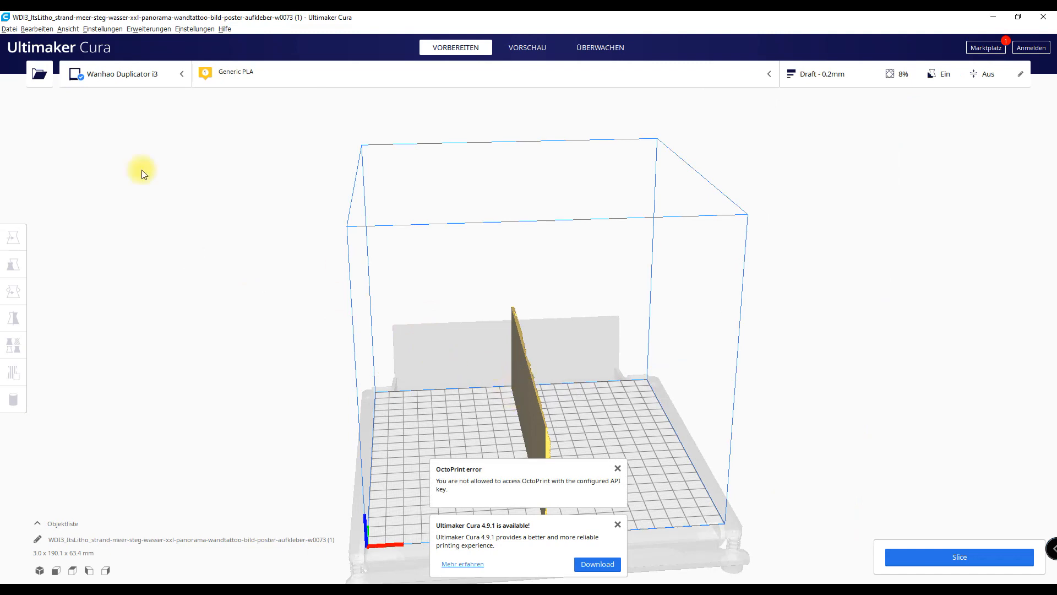
Lay the upright lithophane flat by aligning its large face with the build plate
click(530, 413)
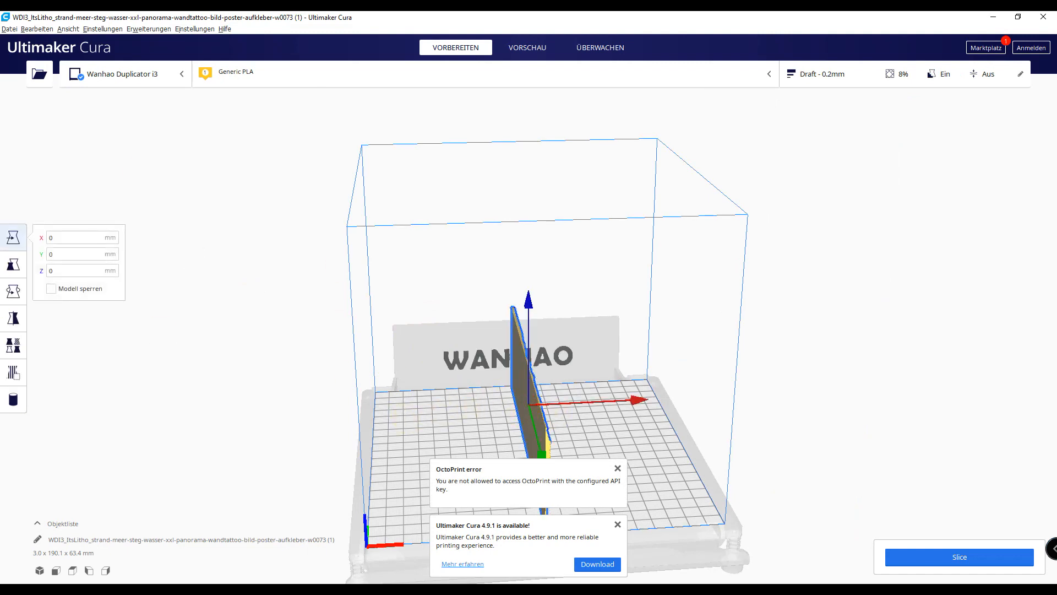
click(13, 292)
click(119, 298)
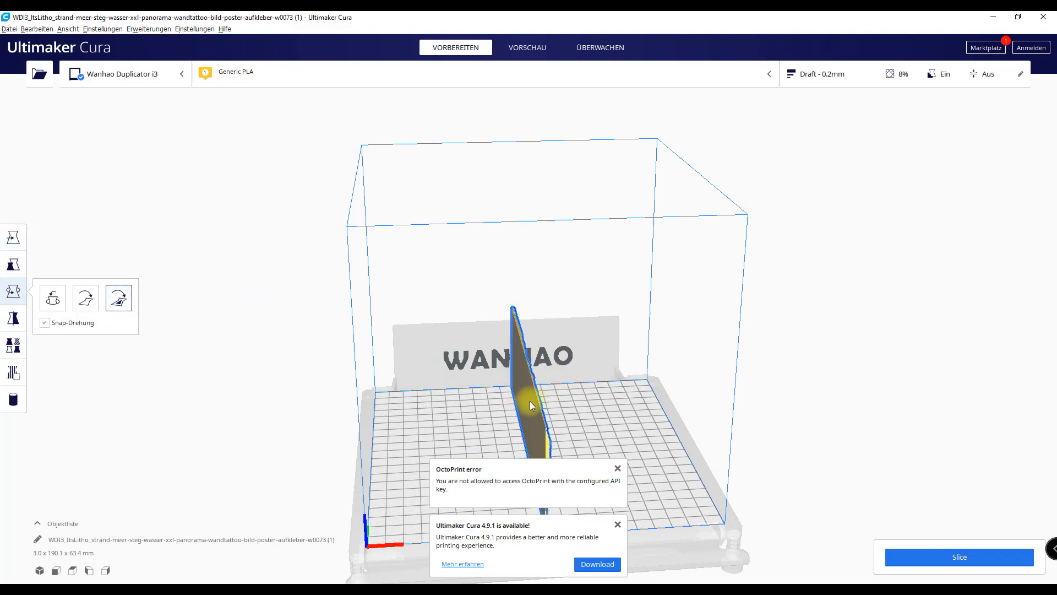
click(541, 419)
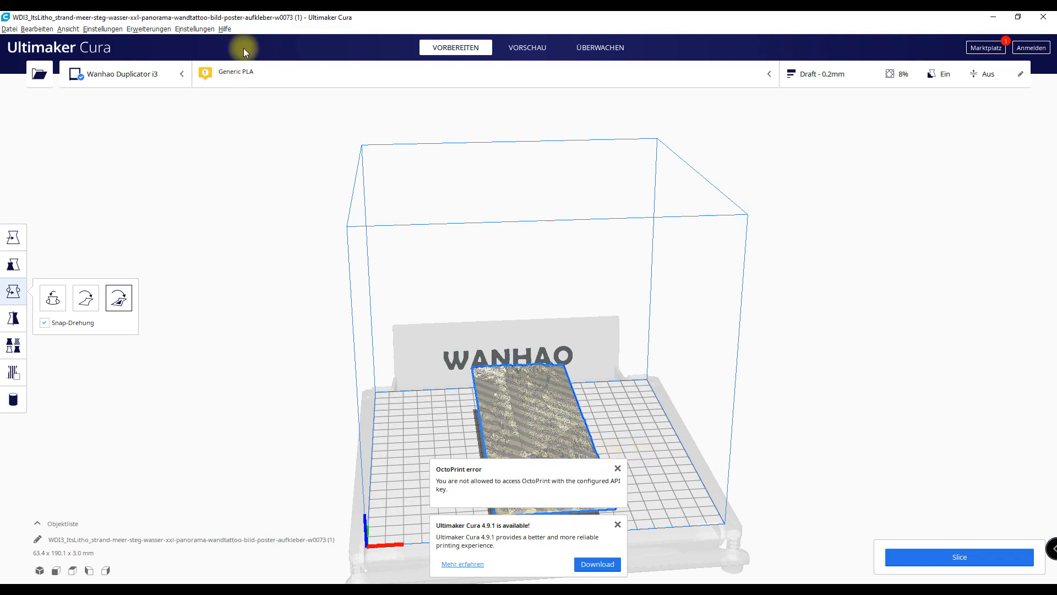
Set the lithophane's Z and Y positions to 0 mm and dismiss the OctoPrint error message
click(14, 239)
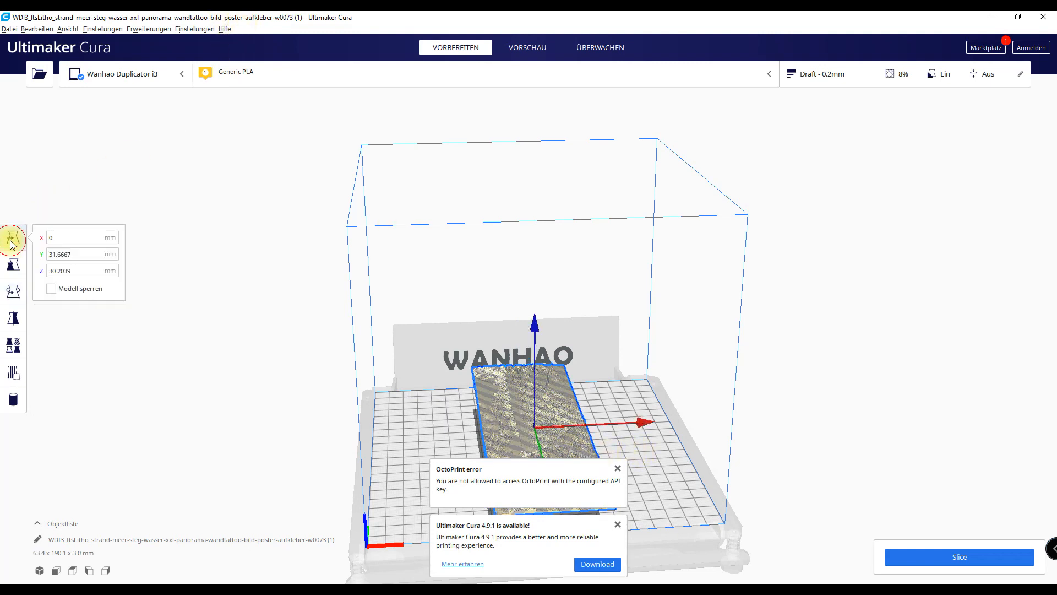
click(73, 269)
key(ctrl+a)
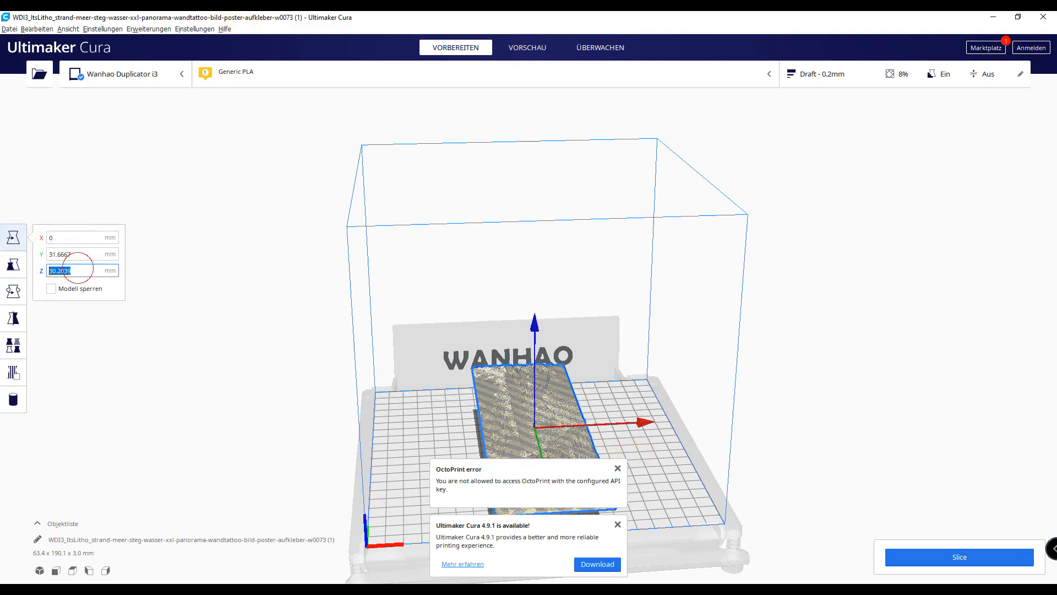
text(0)
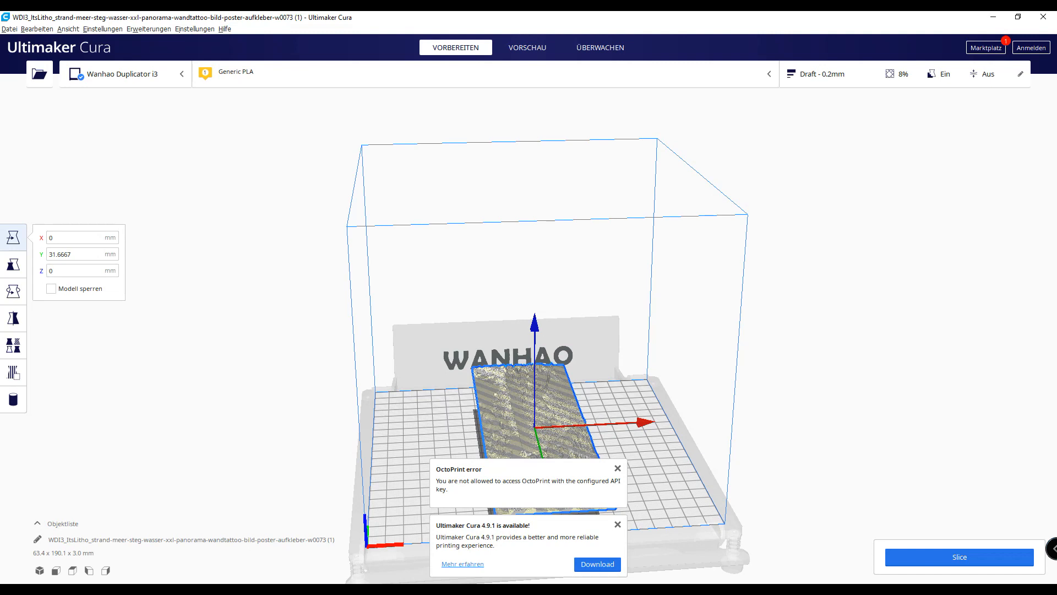
key(Return)
triple_click(71, 254)
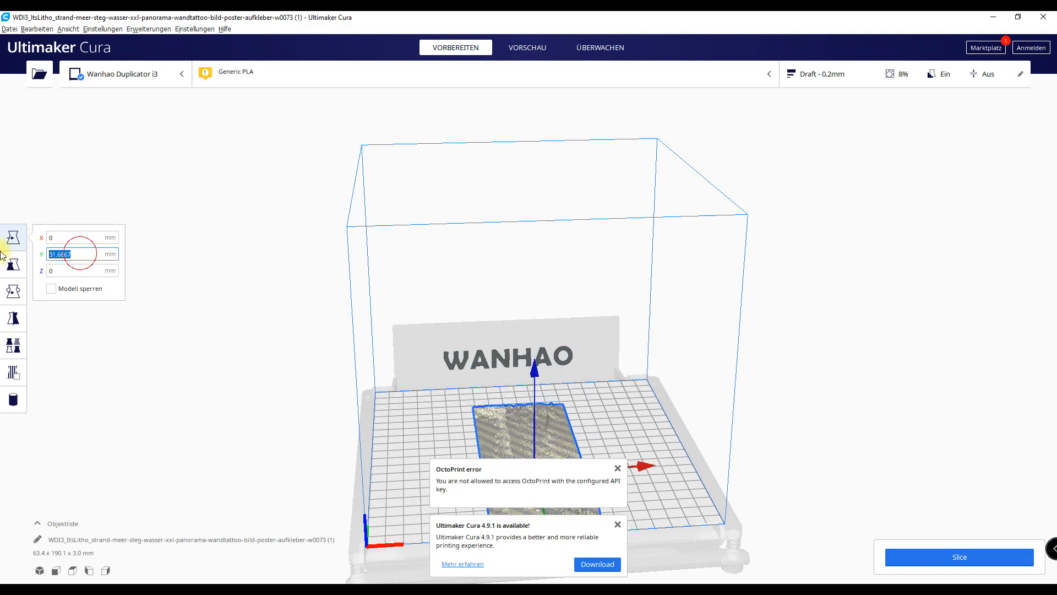
text(0)
key(Return)
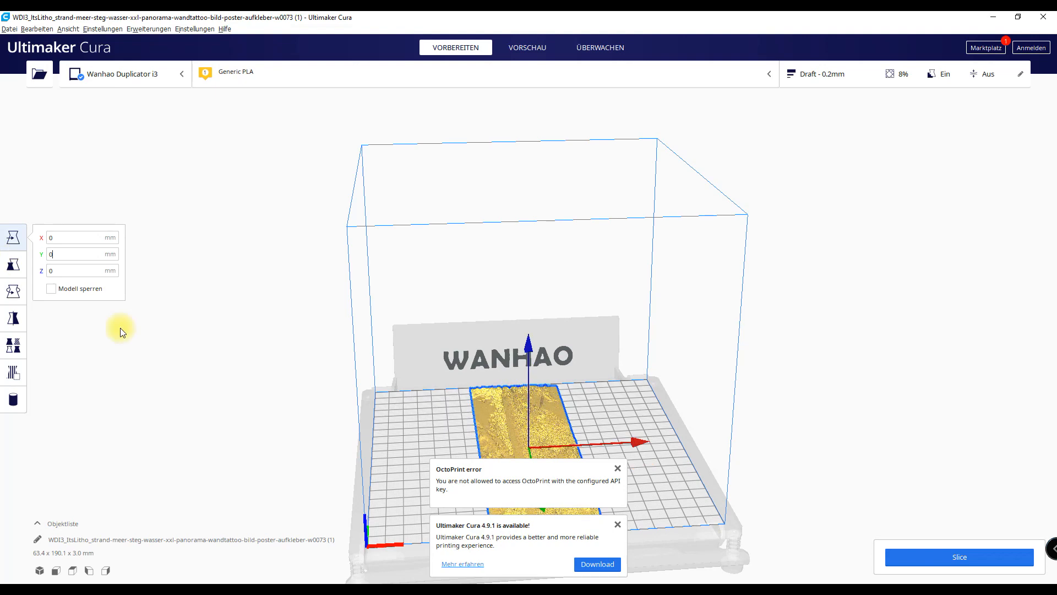
click(618, 466)
Set the layer height (Schichtdicke) in the quality print settings to 0.1 mm
scroll(601, 466, up, 6)
scroll(596, 463, down, 7)
scroll(594, 461, down, 4)
scroll(537, 404, up, 3)
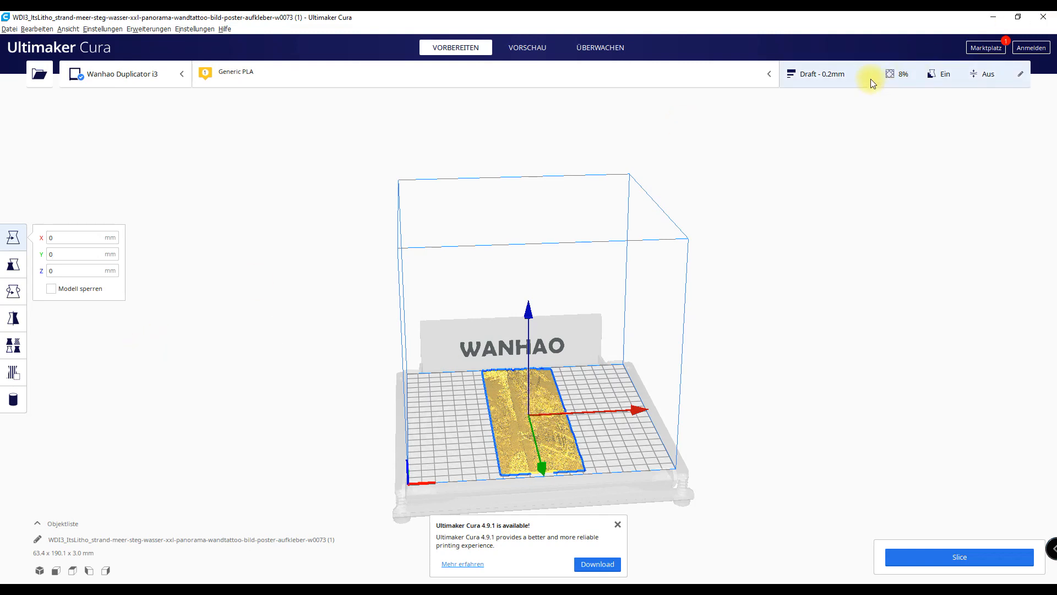
click(848, 80)
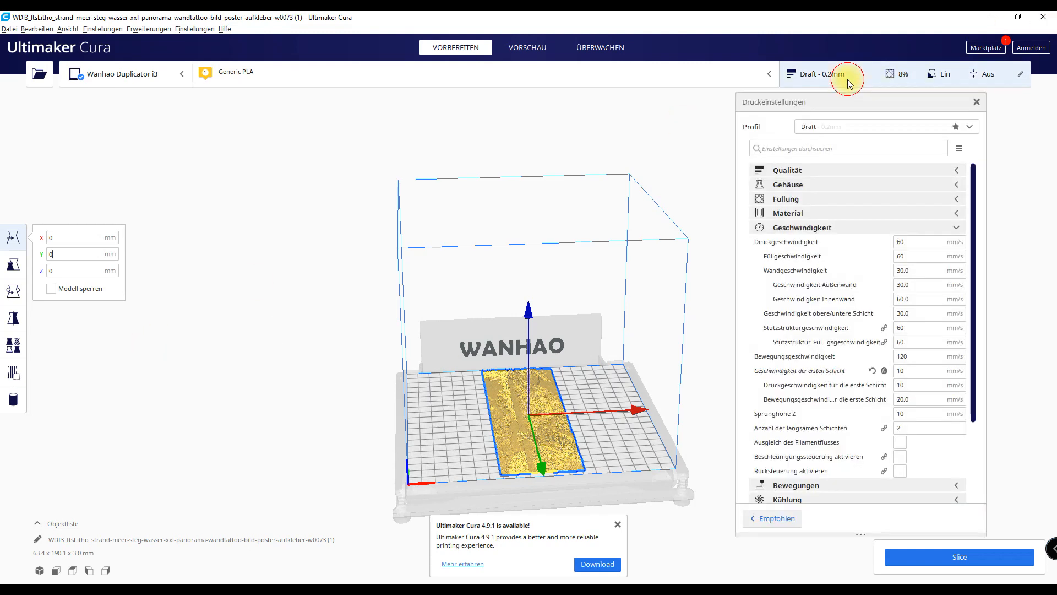
click(814, 172)
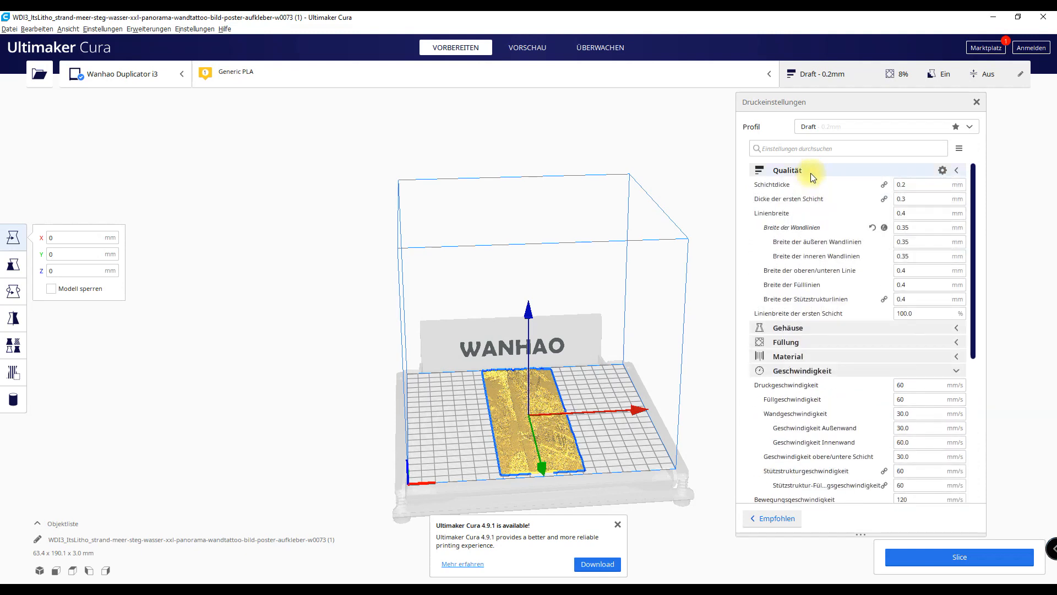
drag(912, 185, 896, 181)
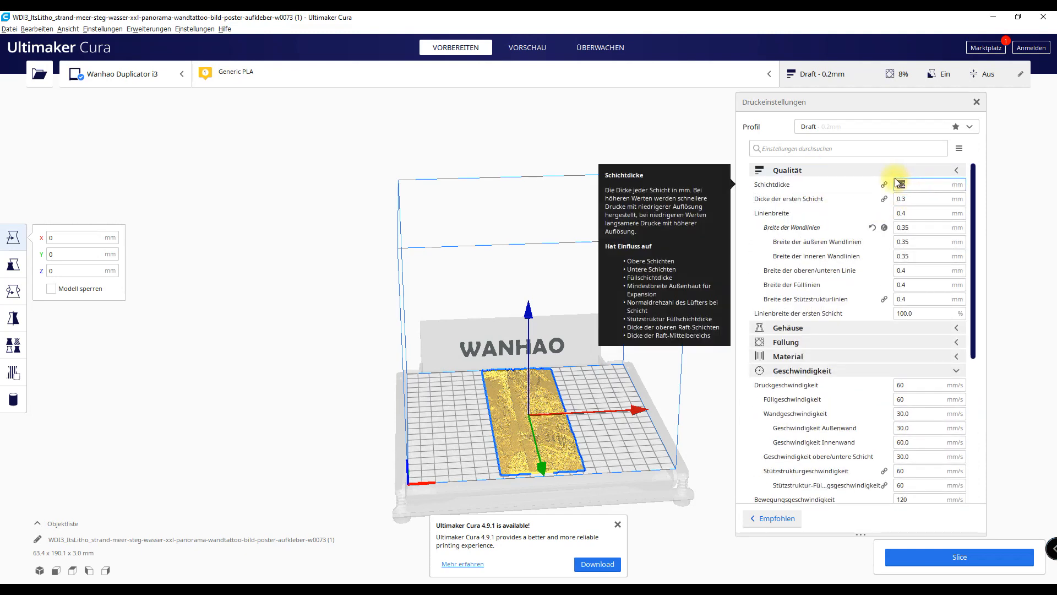
text(0.1)
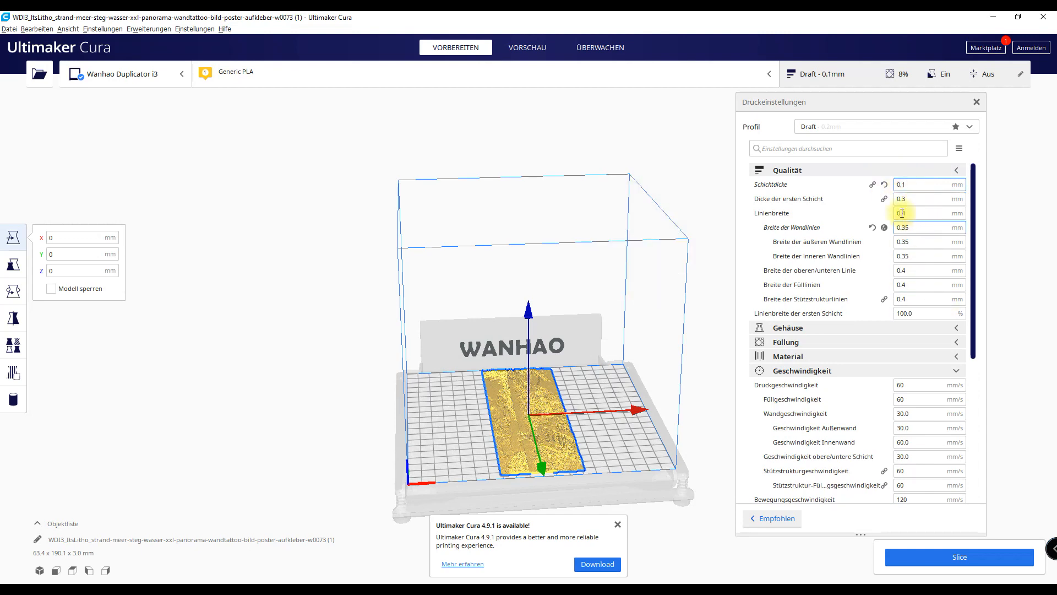
Try a first-layer height of 0.2 mm and set it back to 0.3 mm
click(910, 197)
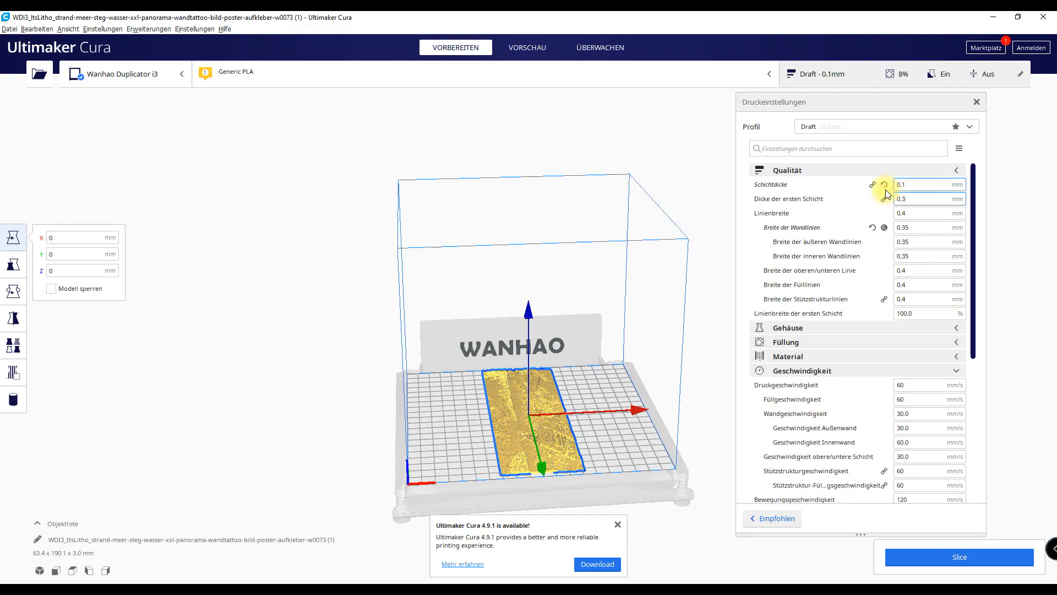
key(BackSpace)
text(2)
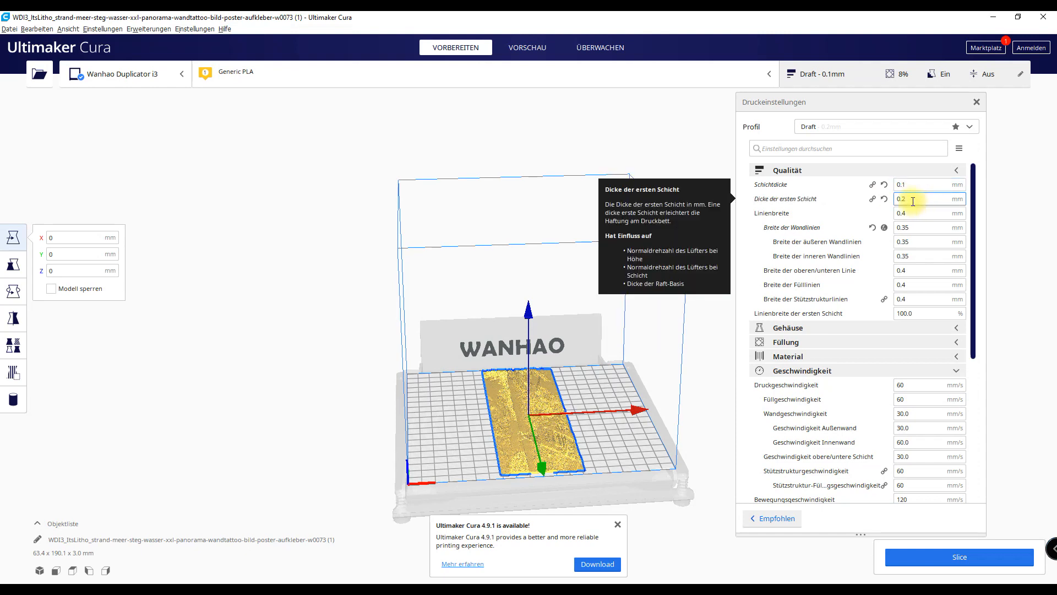
key(BackSpace)
text(3)
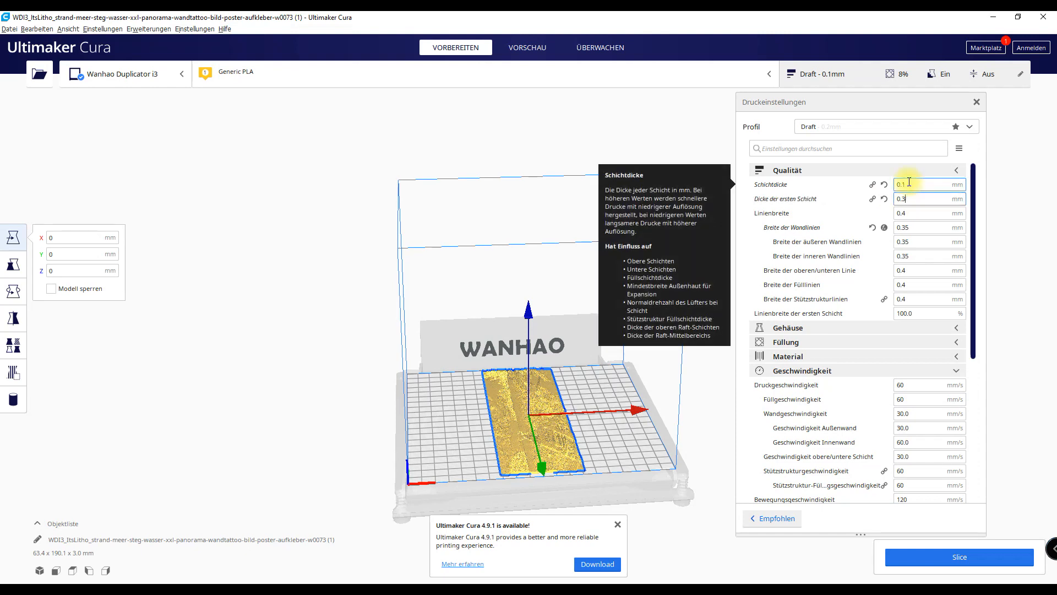
Start slicing the lithophane and review the print speed settings
click(908, 275)
scroll(903, 292, down, 4)
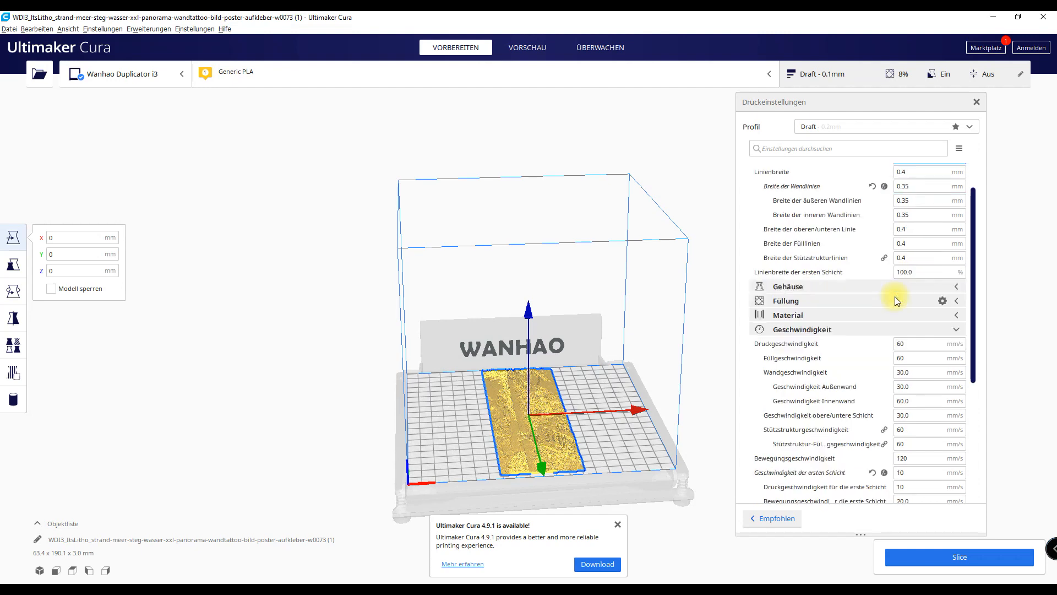
click(907, 560)
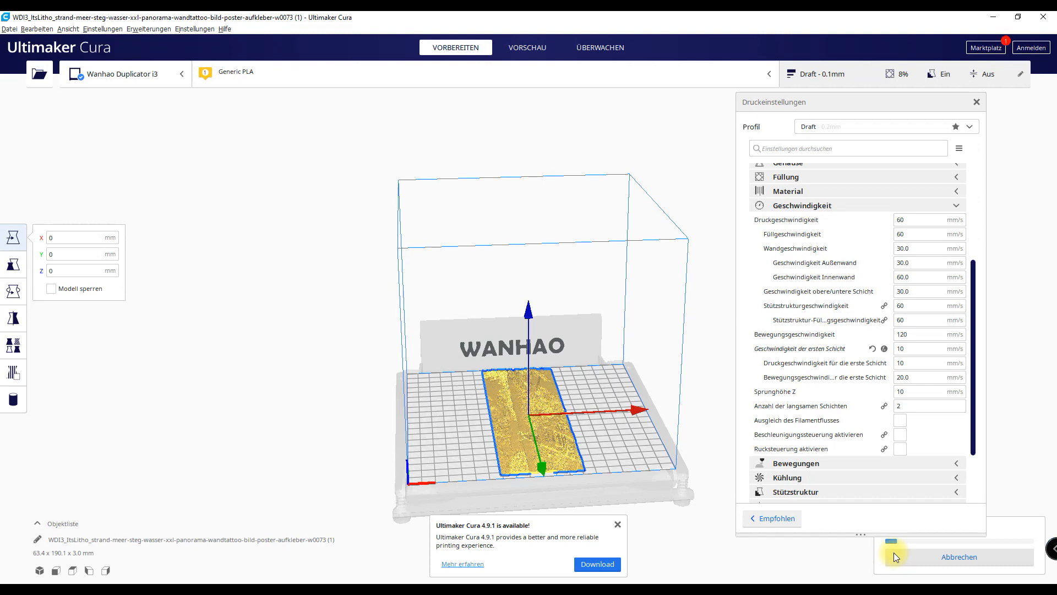
mouse_move(881, 325)
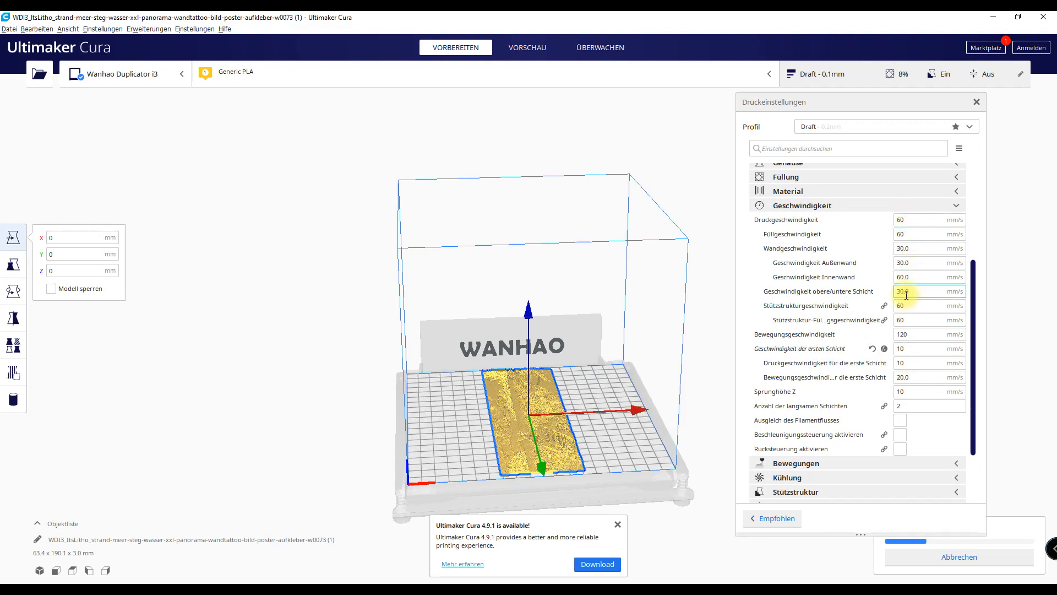
Set the printing temperature (Drucktemperatur) in the material settings to 210 °C
click(810, 192)
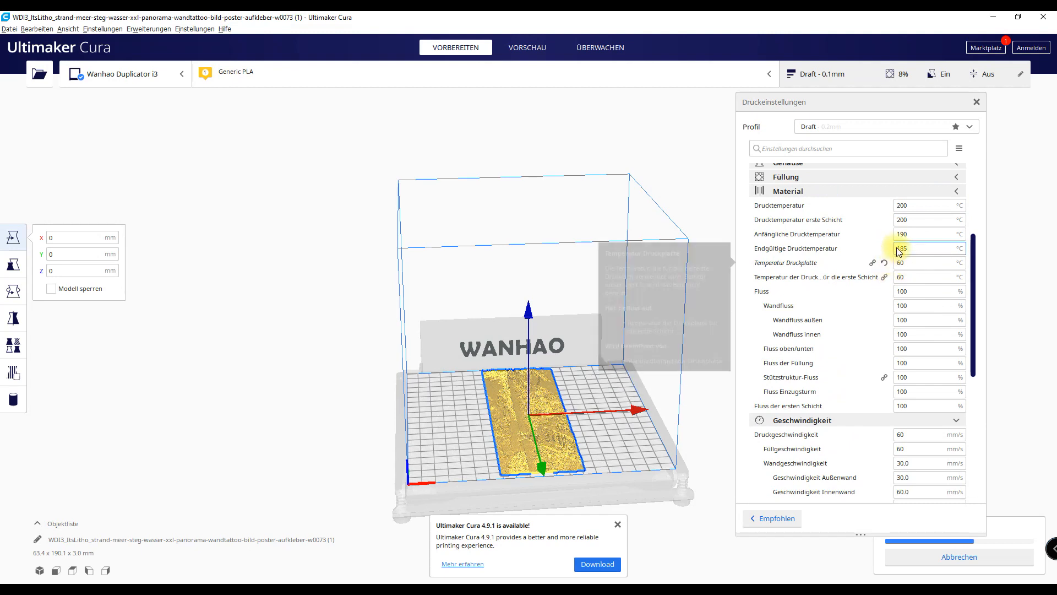
double_click(915, 205)
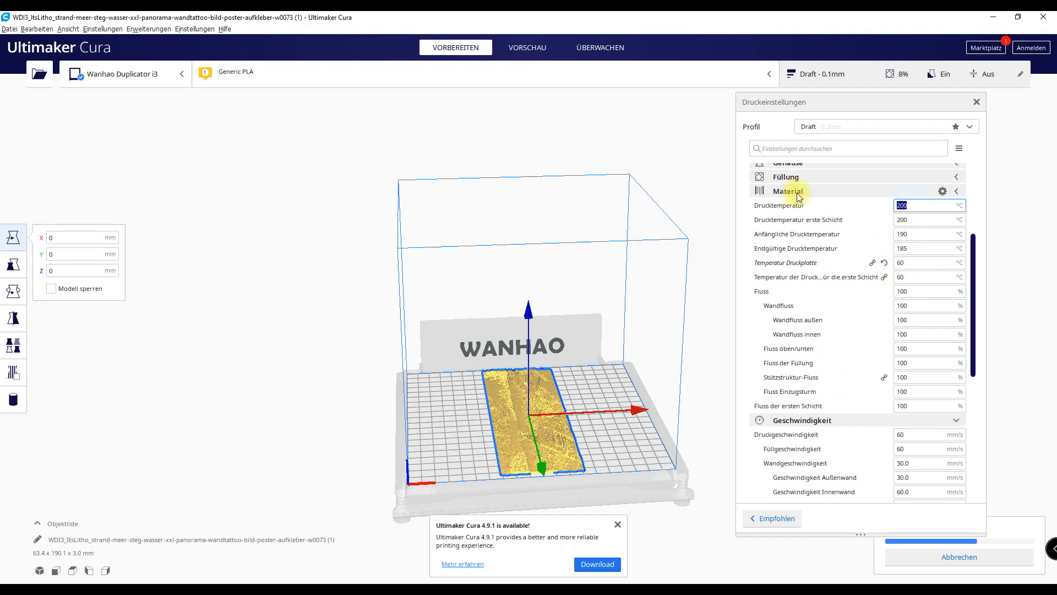
text(210)
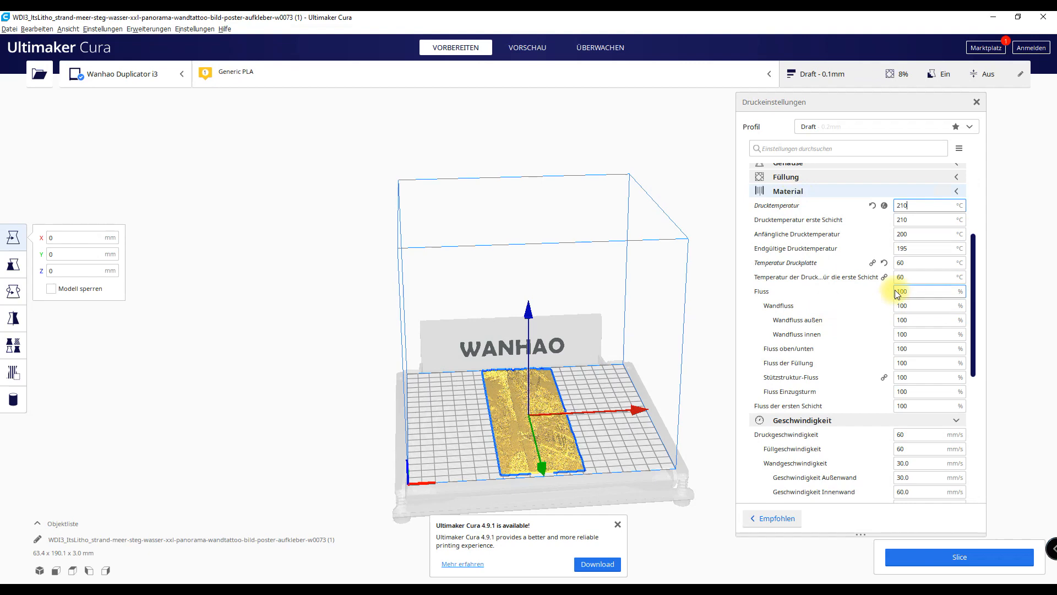
Set the infill density (Fülldichte) in the infill (Füllung) print settings to 90 %
scroll(851, 441, down, 3)
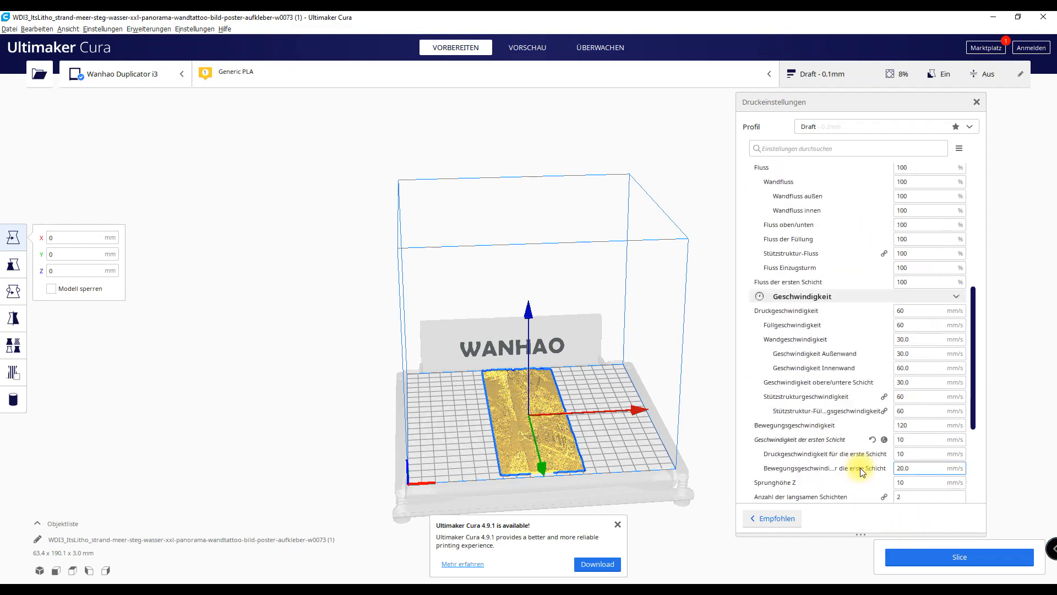
scroll(795, 237, up, 5)
click(817, 238)
scroll(828, 248, up, 5)
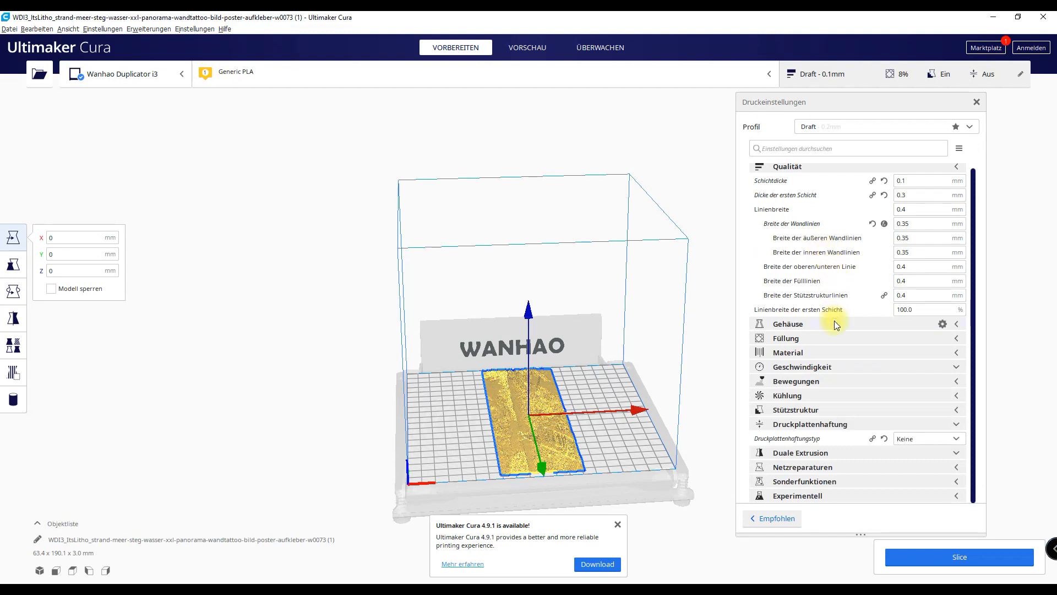
click(843, 168)
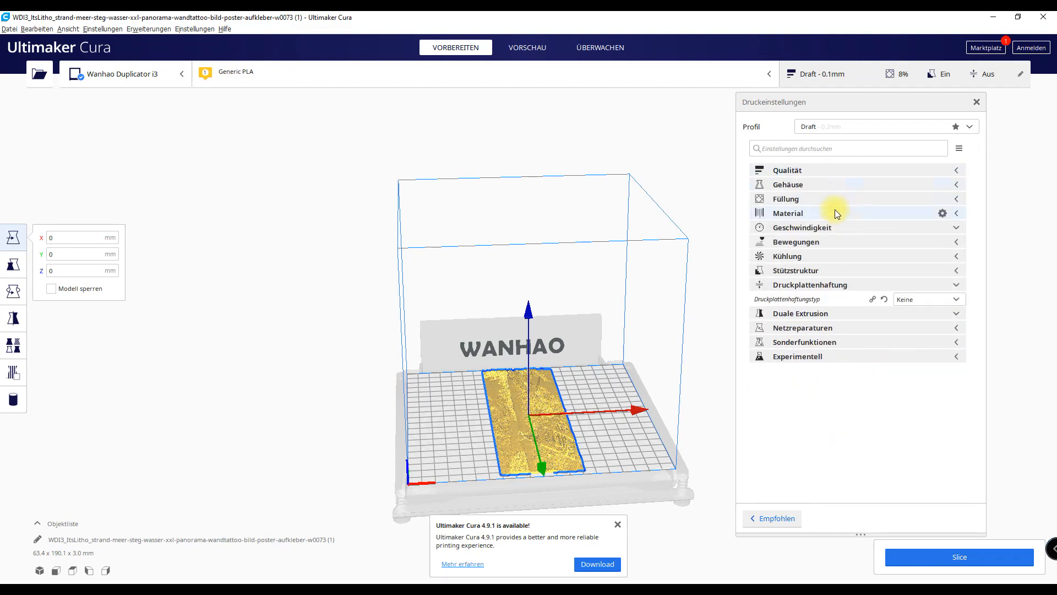
click(836, 200)
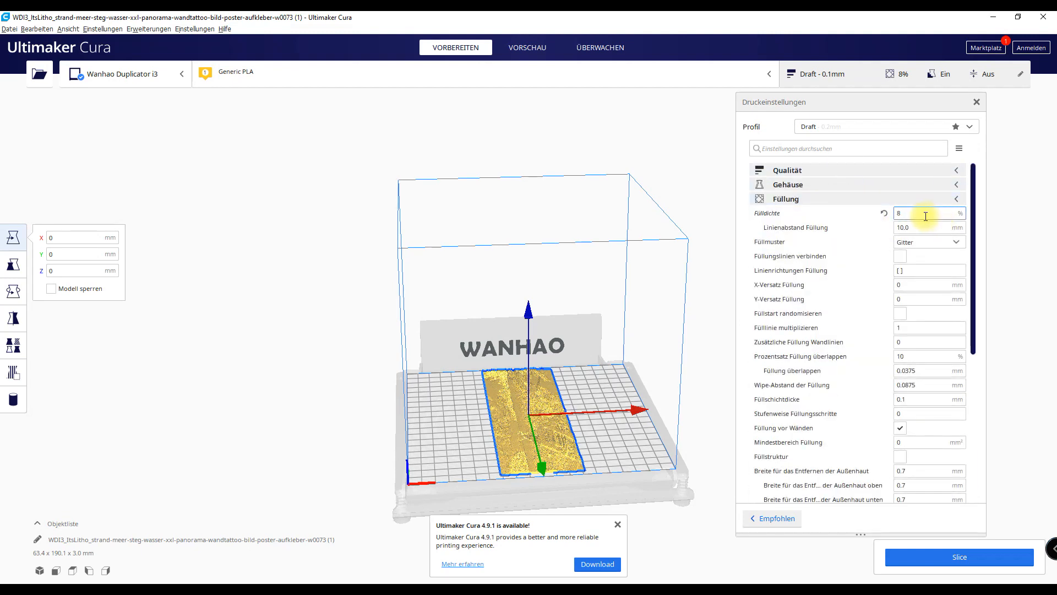
double_click(903, 213)
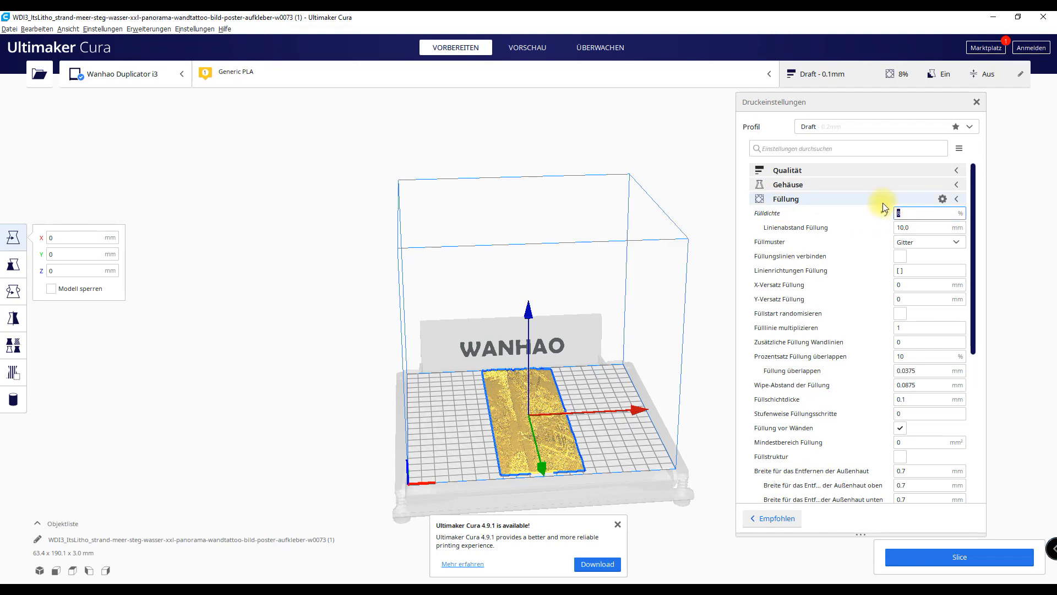
text(90)
Slice the lithophane and close both the software update notice and the print settings
click(914, 554)
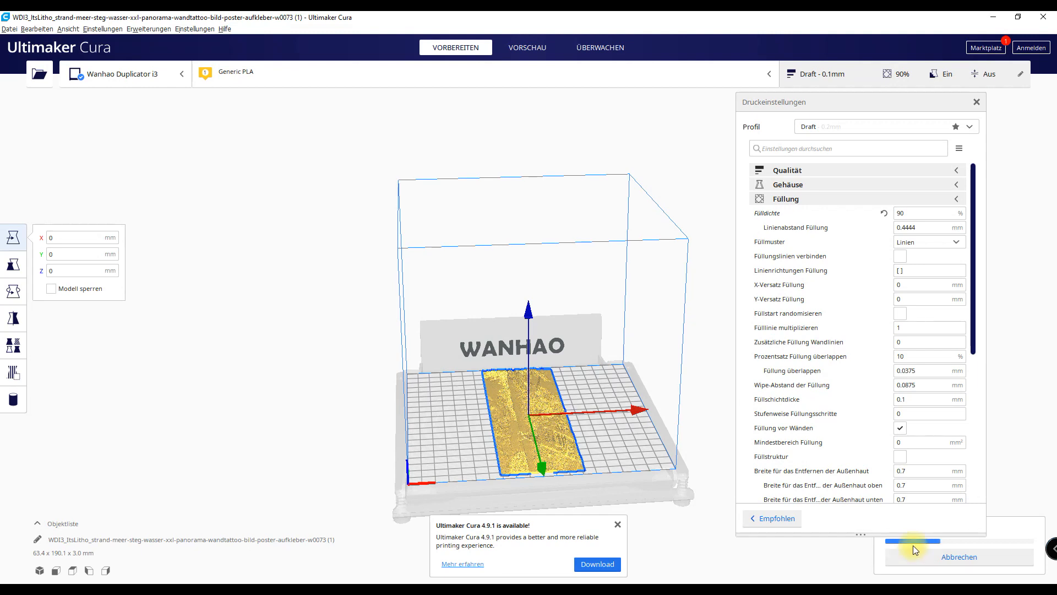
click(618, 524)
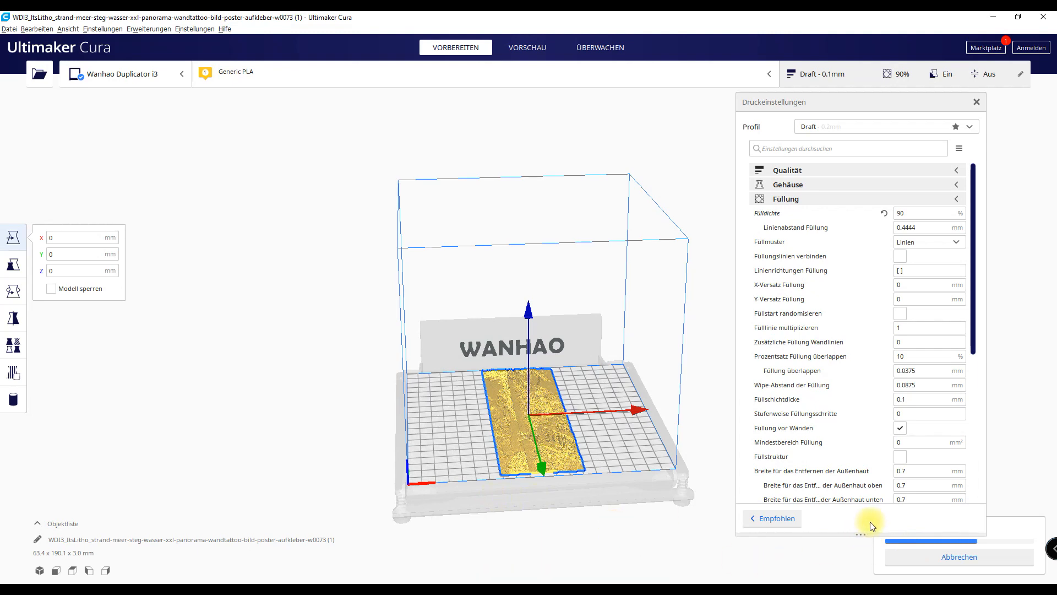
click(848, 73)
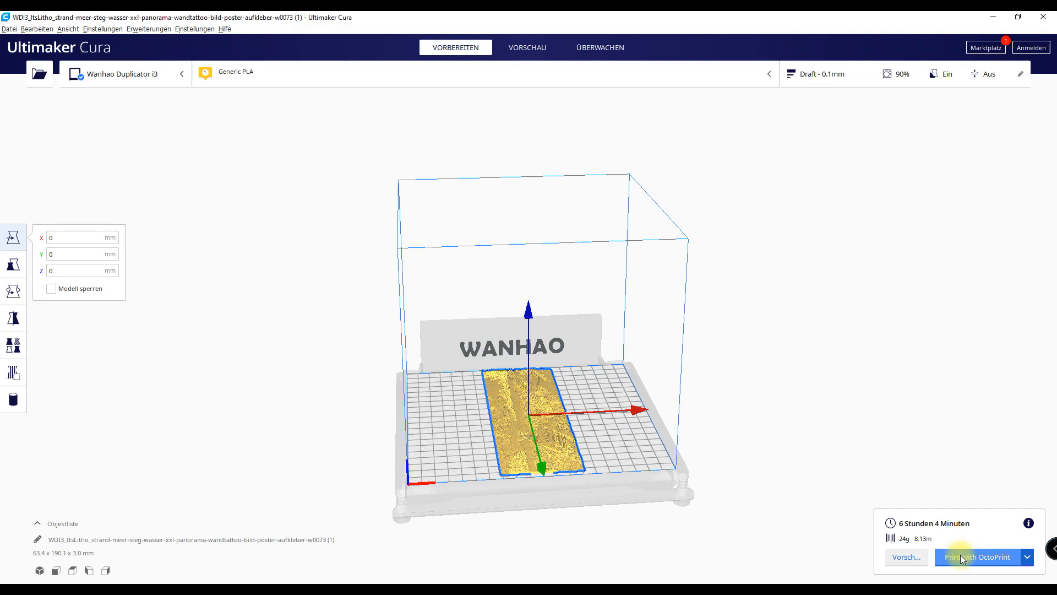
Save the sliced lithophane as a G-code file in the 3D-Objekte > Fertig für druck folder, keeping the suggested file name
click(1023, 559)
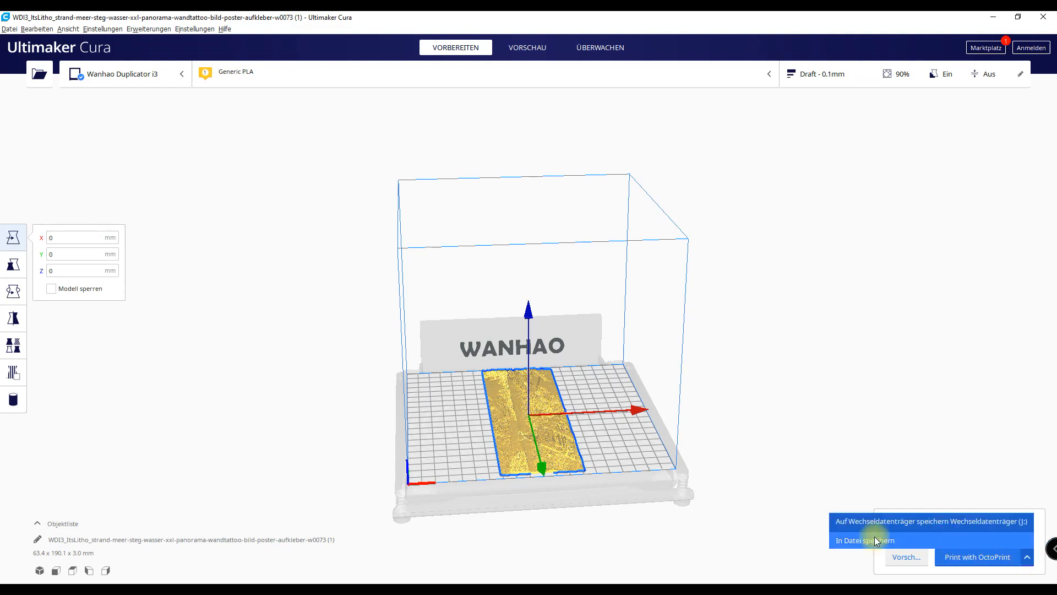
click(874, 542)
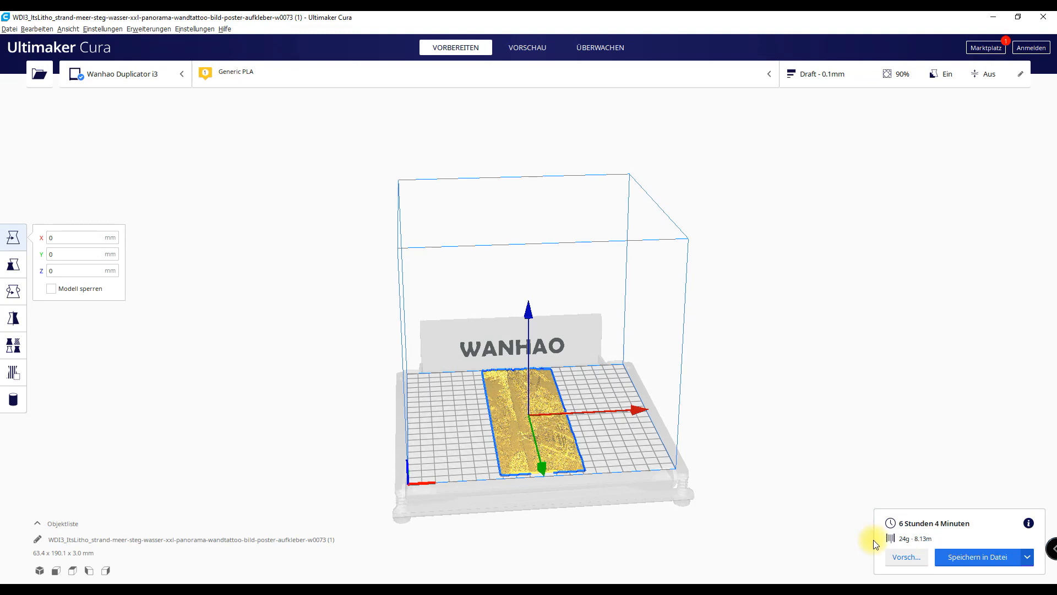
click(955, 560)
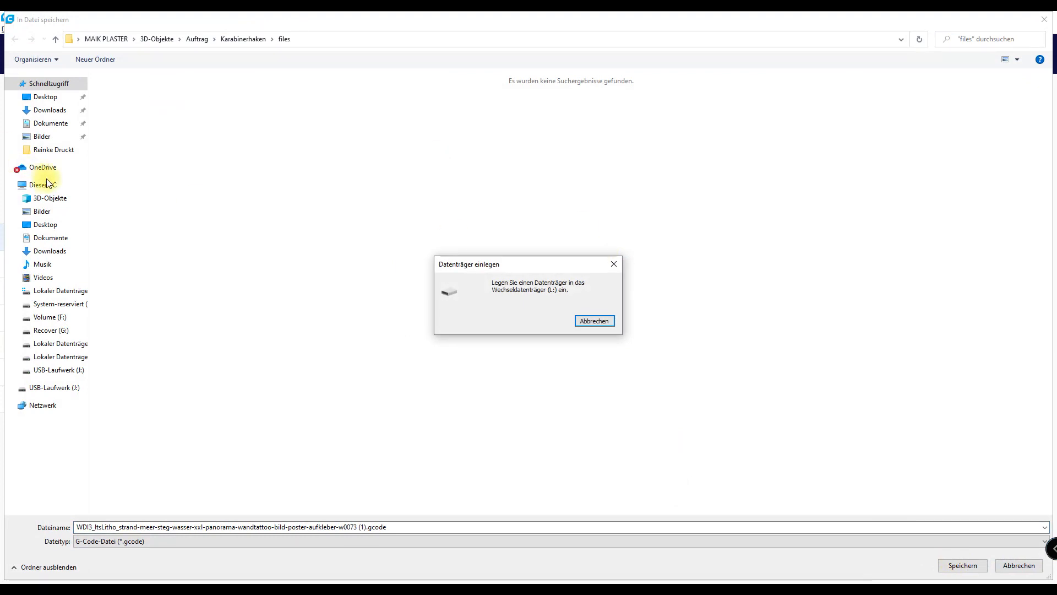
click(609, 323)
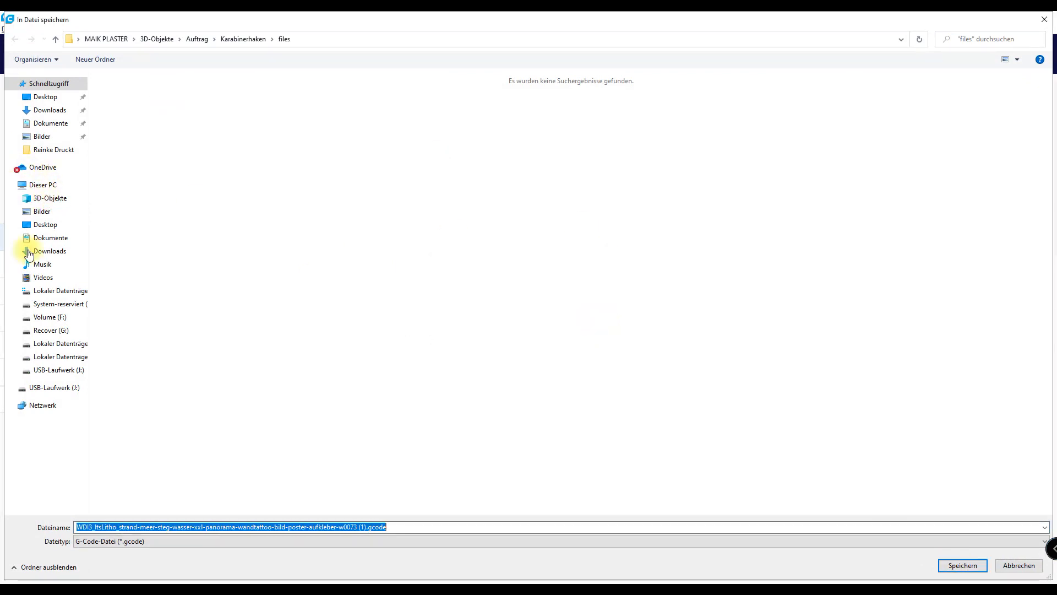
click(55, 201)
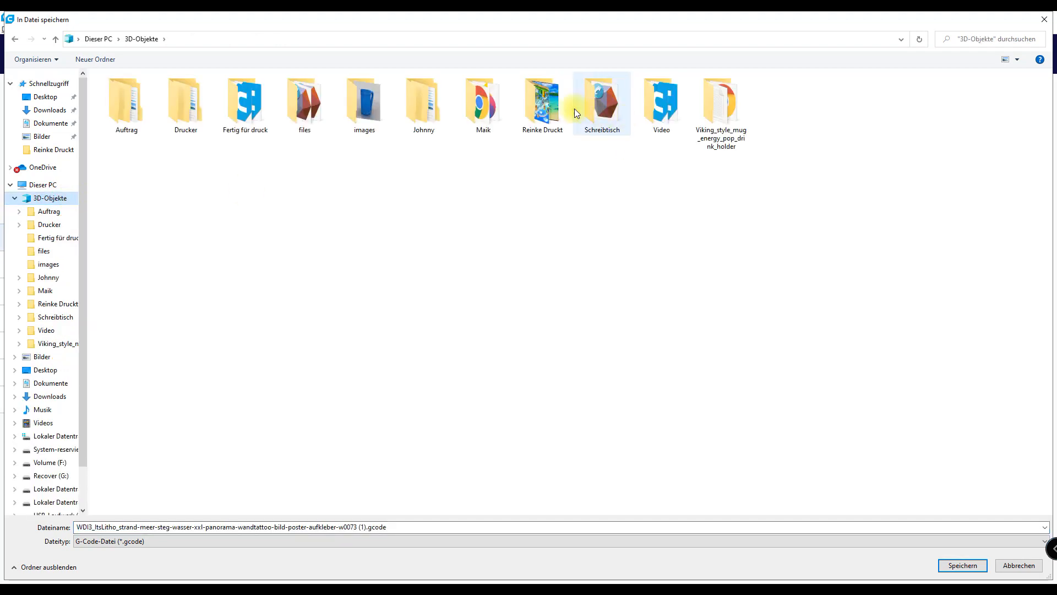
double_click(211, 111)
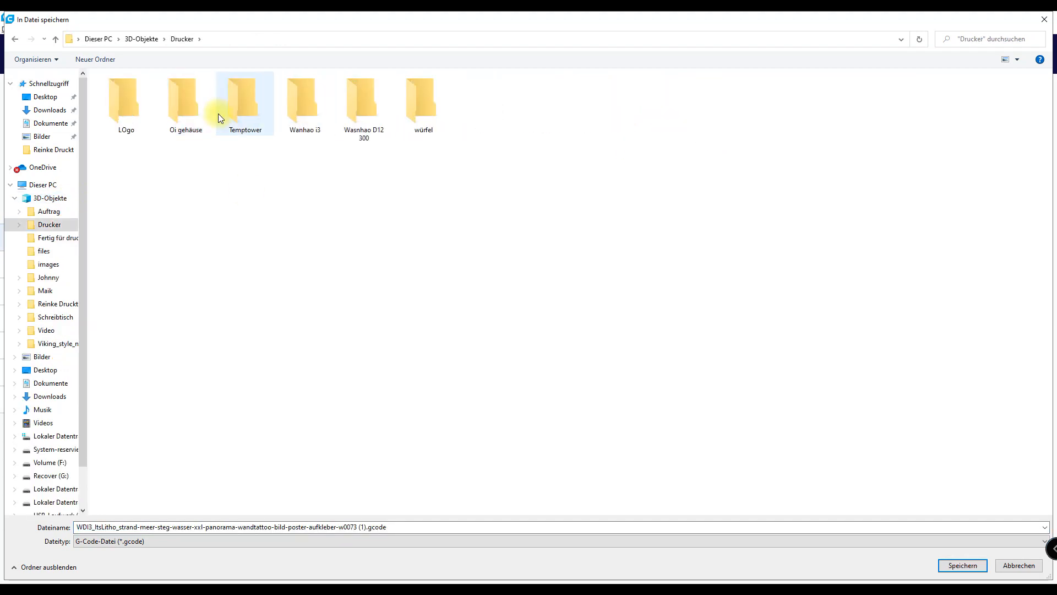
key(alt+Left)
double_click(246, 100)
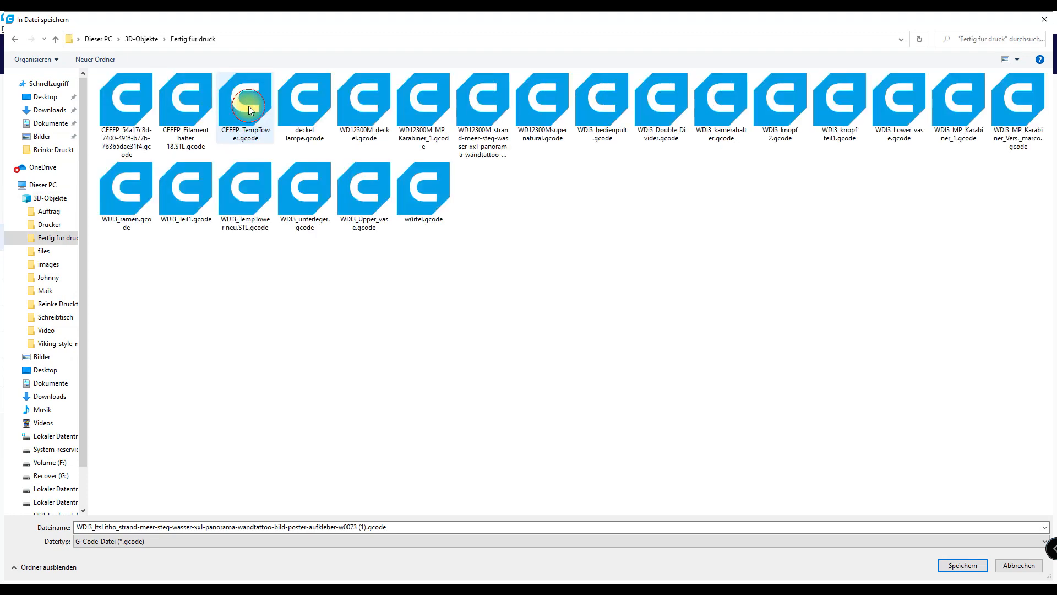
click(955, 565)
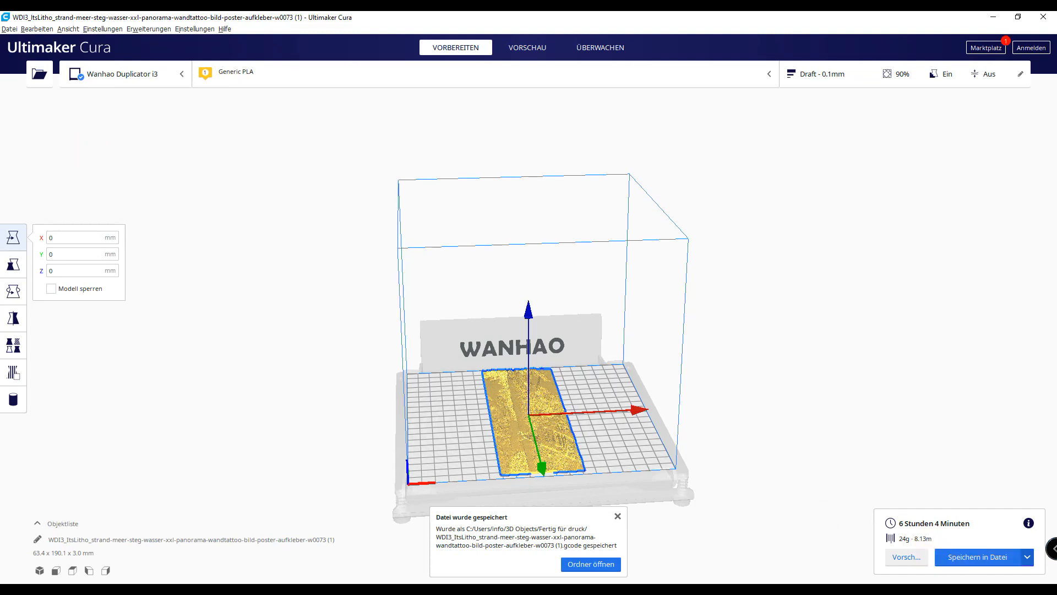
key(alt+Tab)
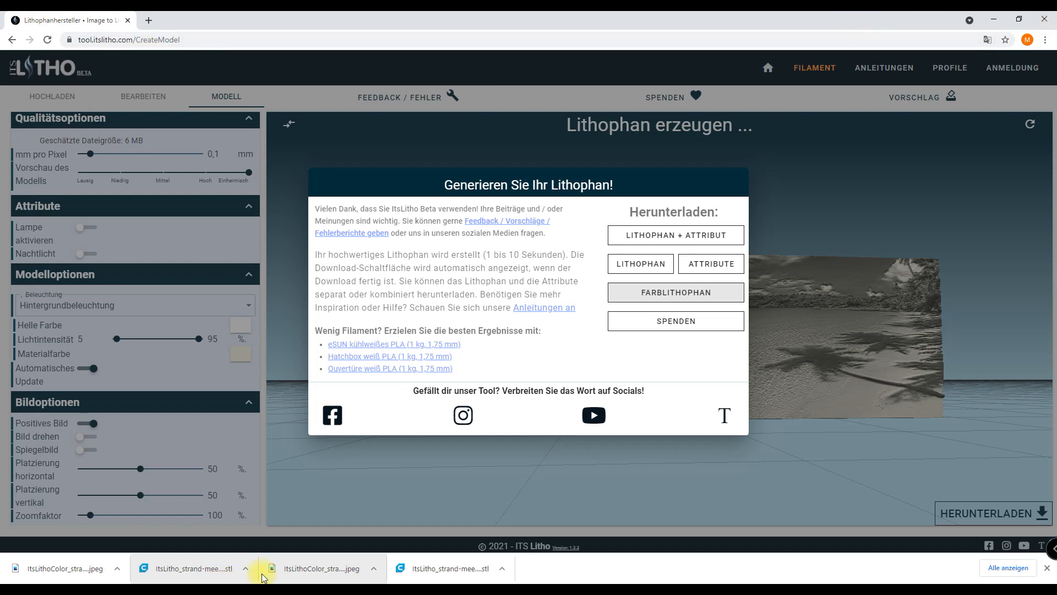
right_click(312, 583)
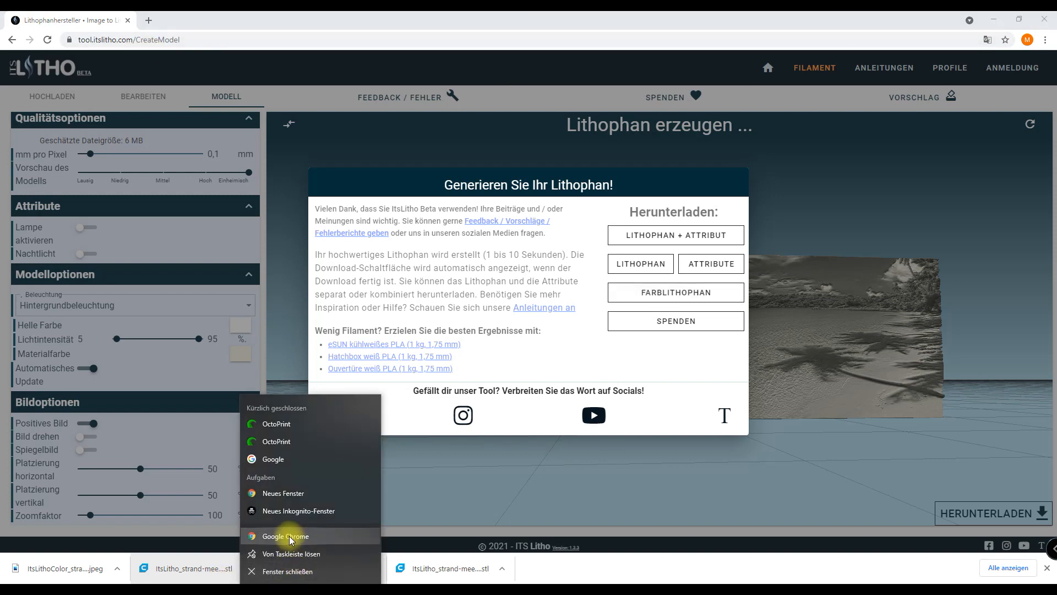
click(291, 540)
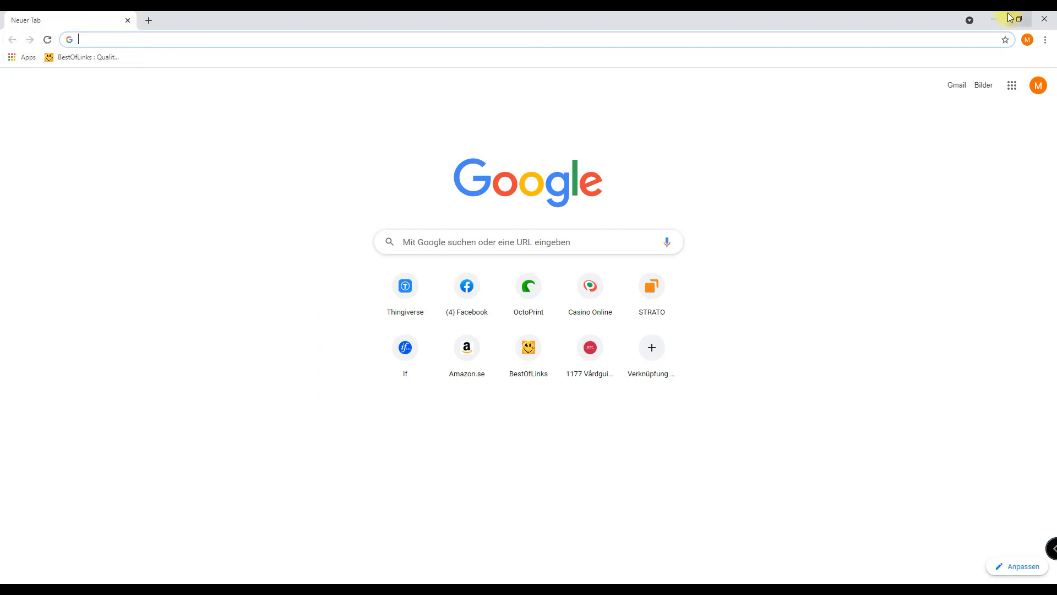
click(1042, 20)
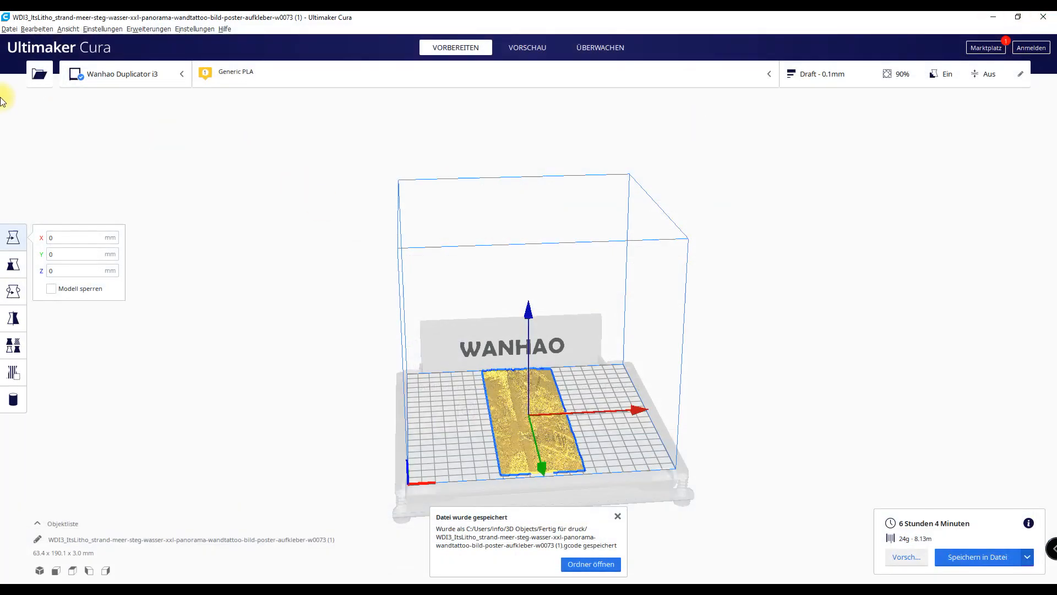
Switch to the OctoPrint login page in Chrome and log in with the saved username and password
click(317, 581)
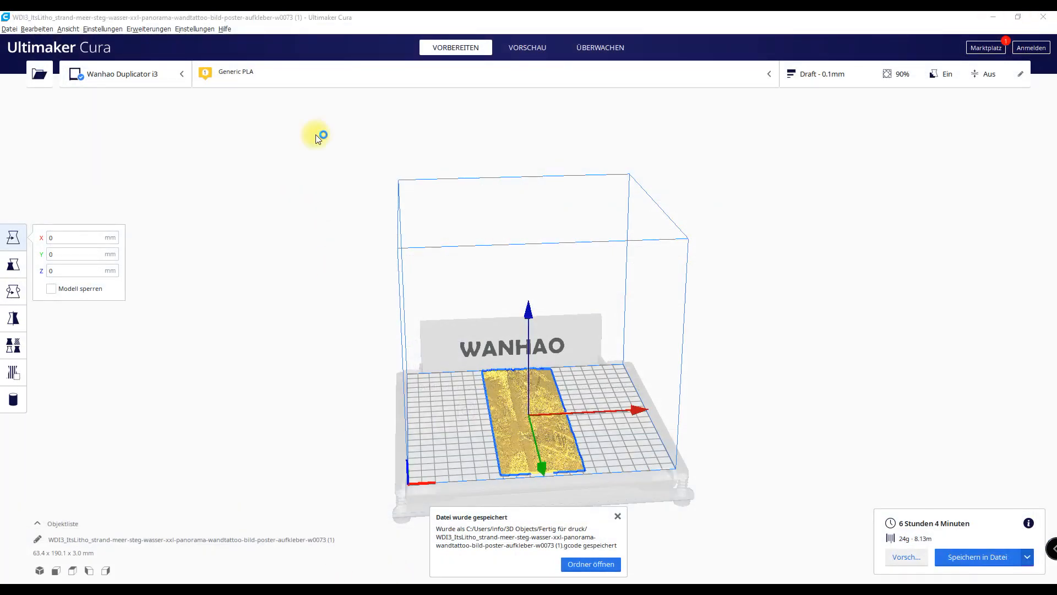
click(193, 25)
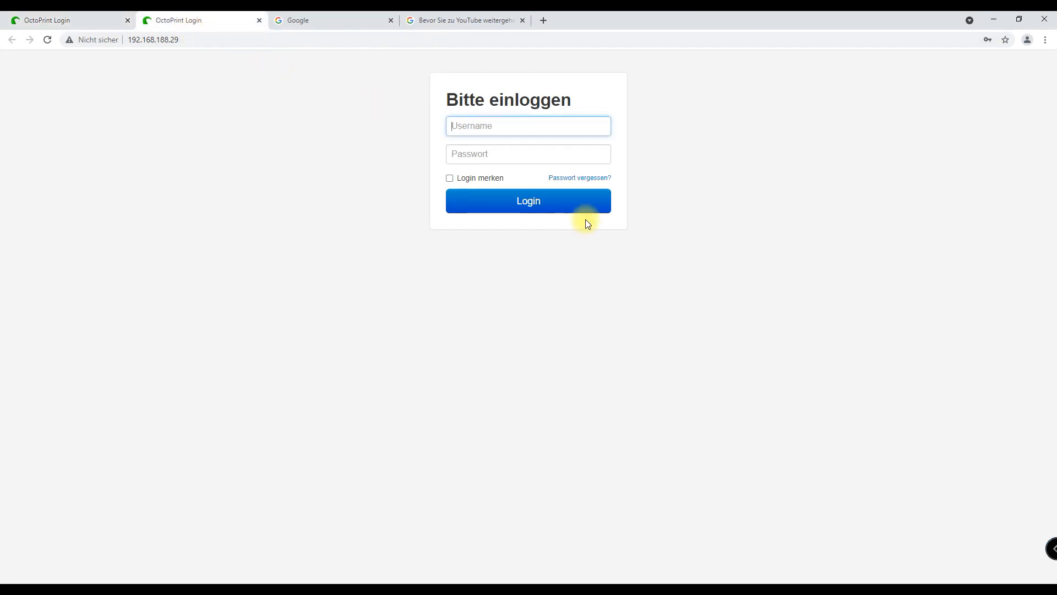
click(498, 126)
click(498, 165)
click(501, 195)
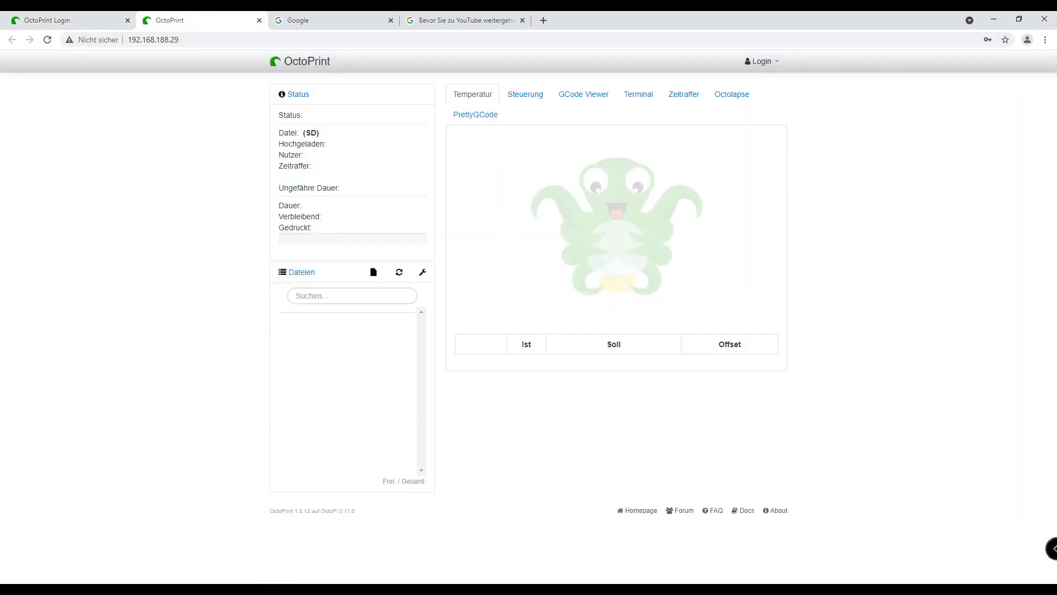
Open the 3D-Objekte > Fertig für druck folder in File Explorer and show its files in Details view sorted by date, newest first
click(283, 591)
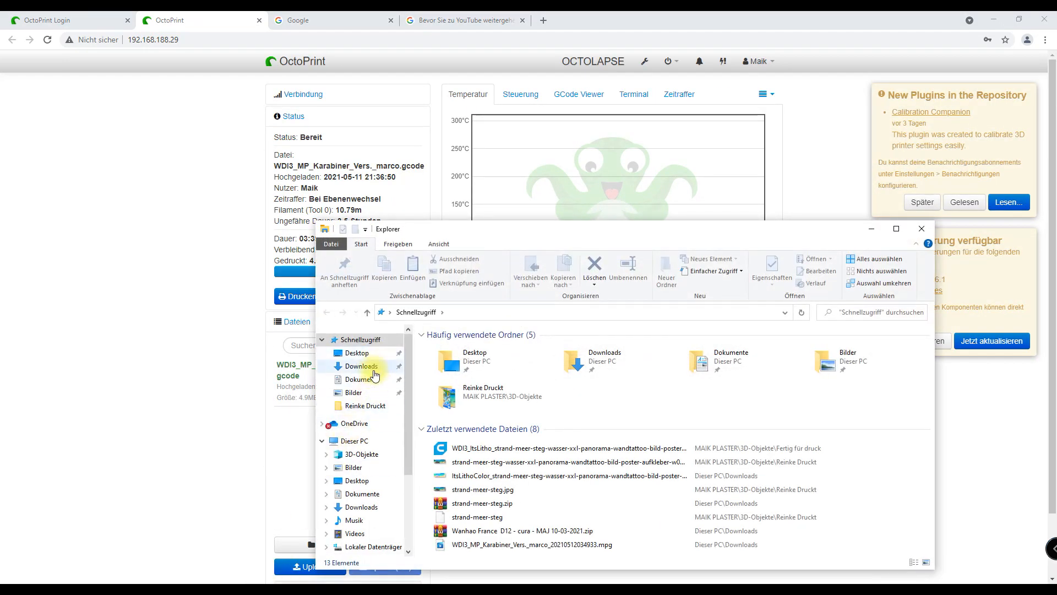
click(355, 454)
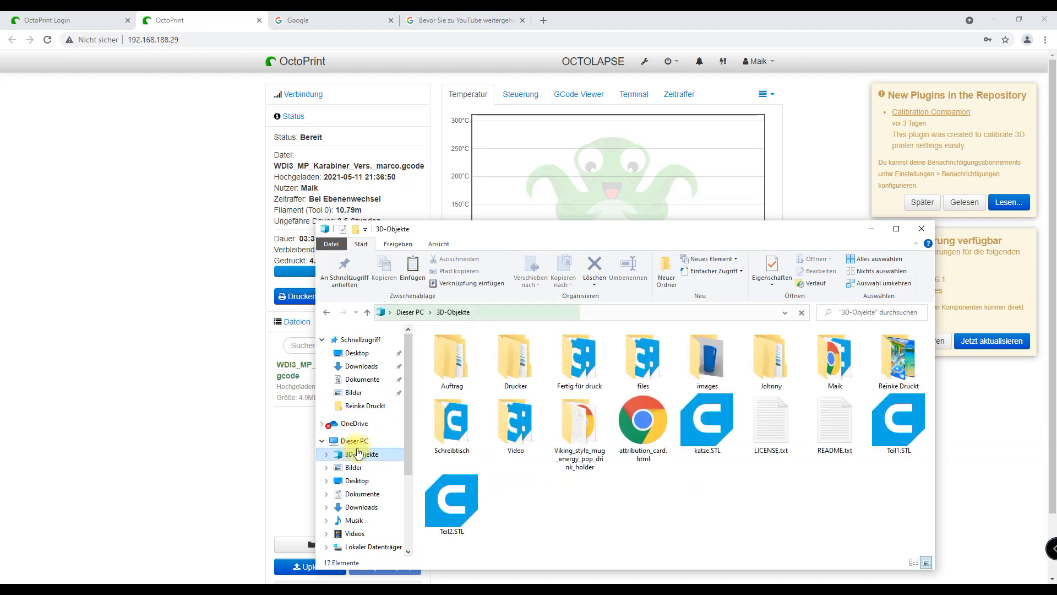
double_click(578, 358)
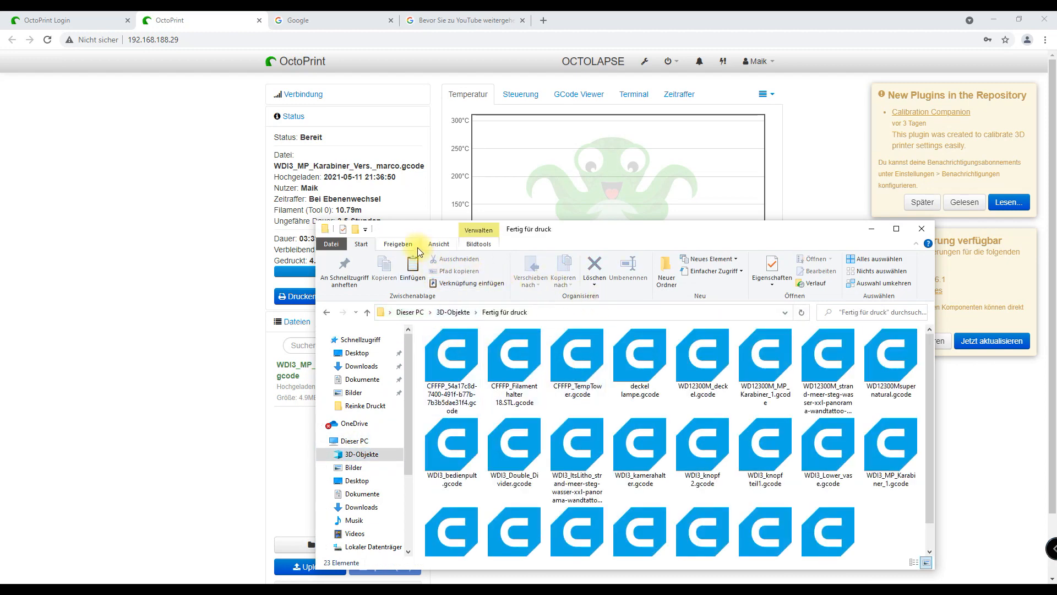
click(440, 244)
click(535, 282)
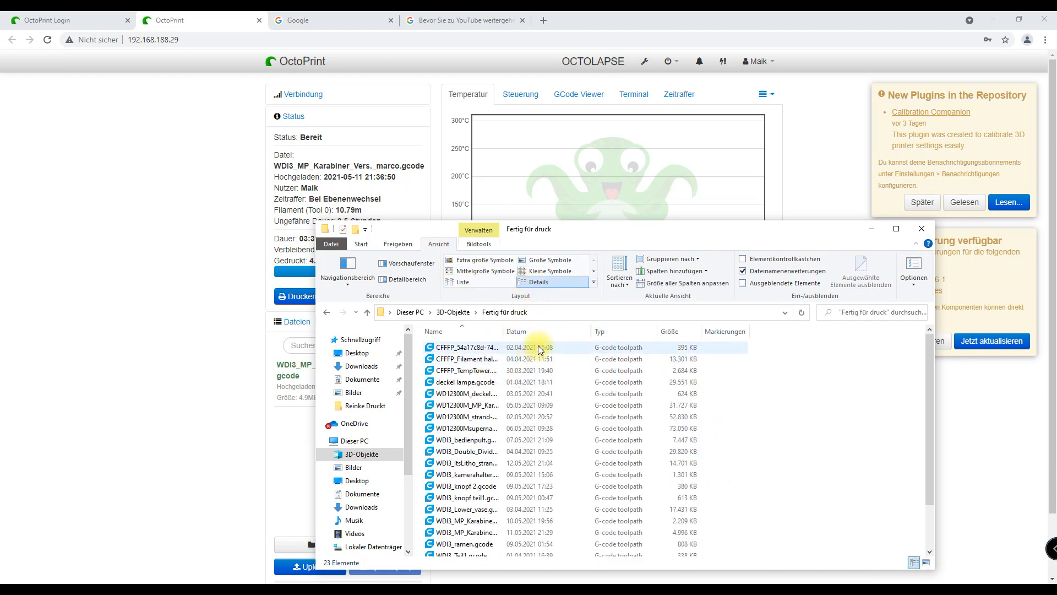
click(548, 332)
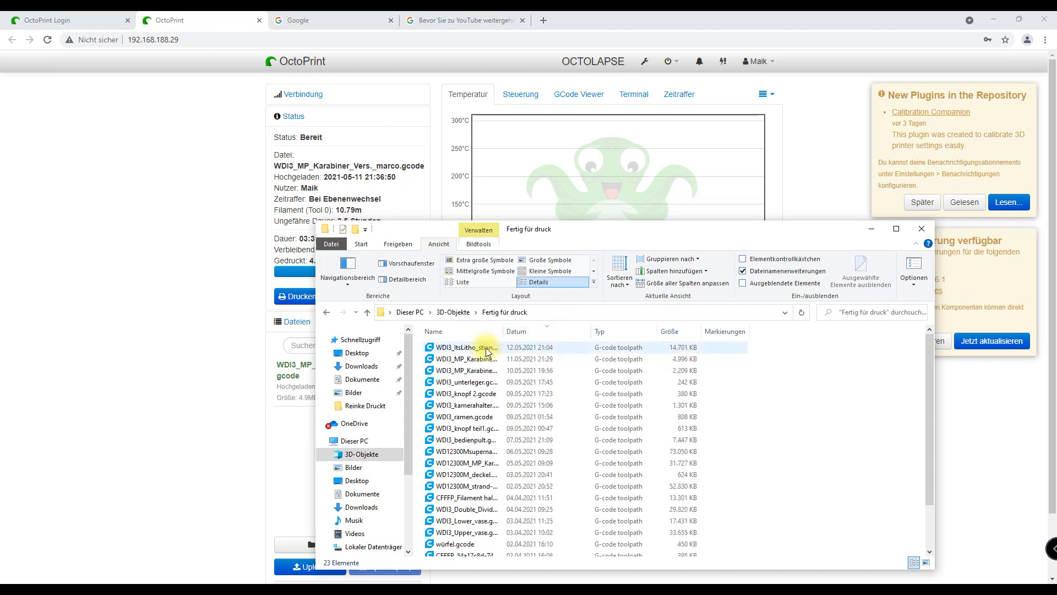
Upload the WDI3_ItsLitho beach lithophane G-code from the folder to OctoPrint and delete the old Karabiner G-code from its file list
drag(464, 352, 174, 325)
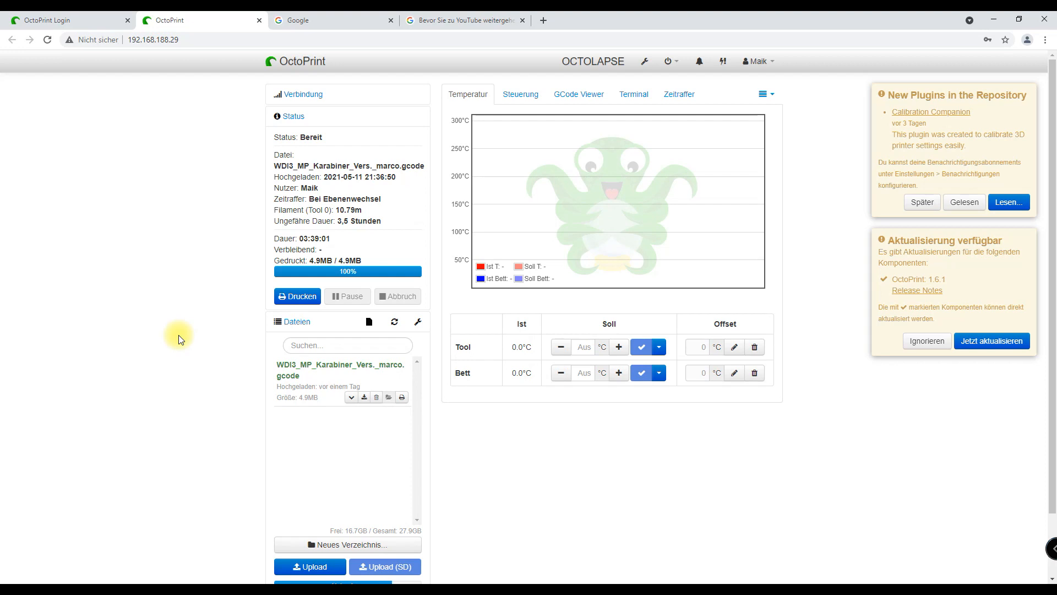
click(376, 399)
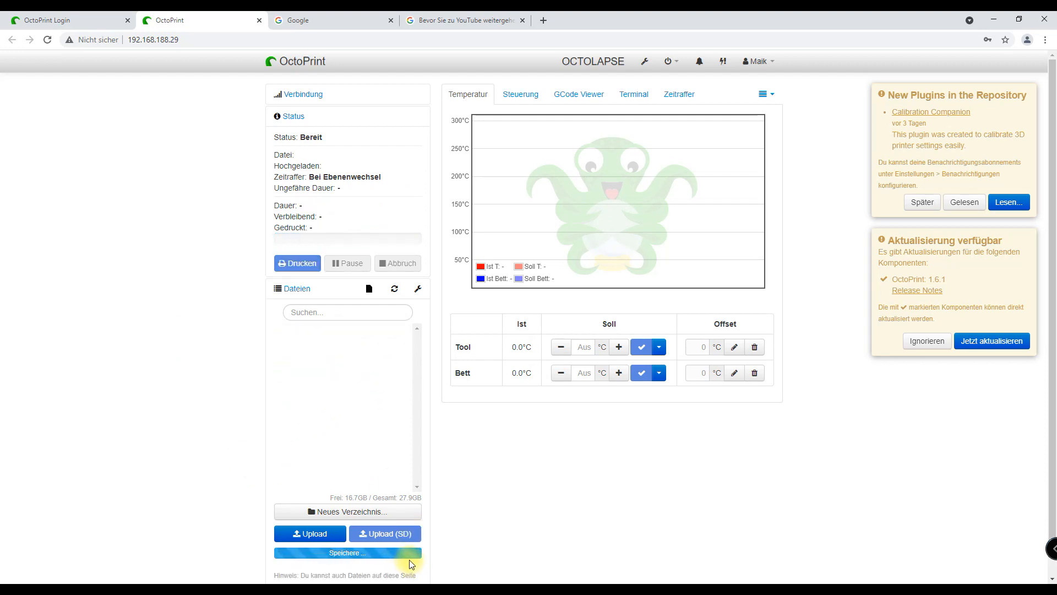
Postpone the new plugins notice, ignore the OctoPrint update notice, and load and print the uploaded lithophane G-code
click(930, 201)
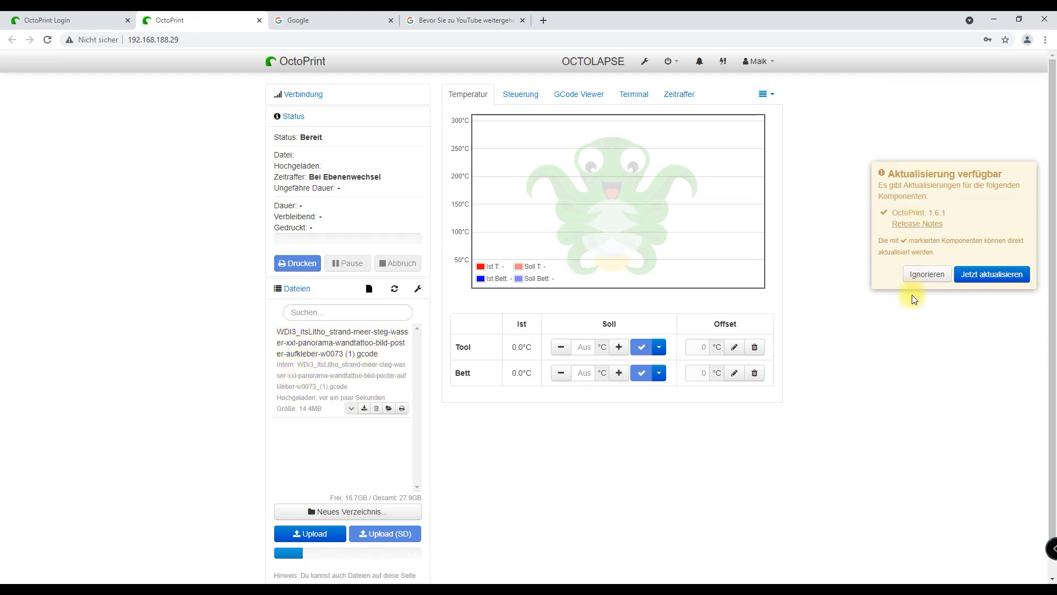
click(927, 198)
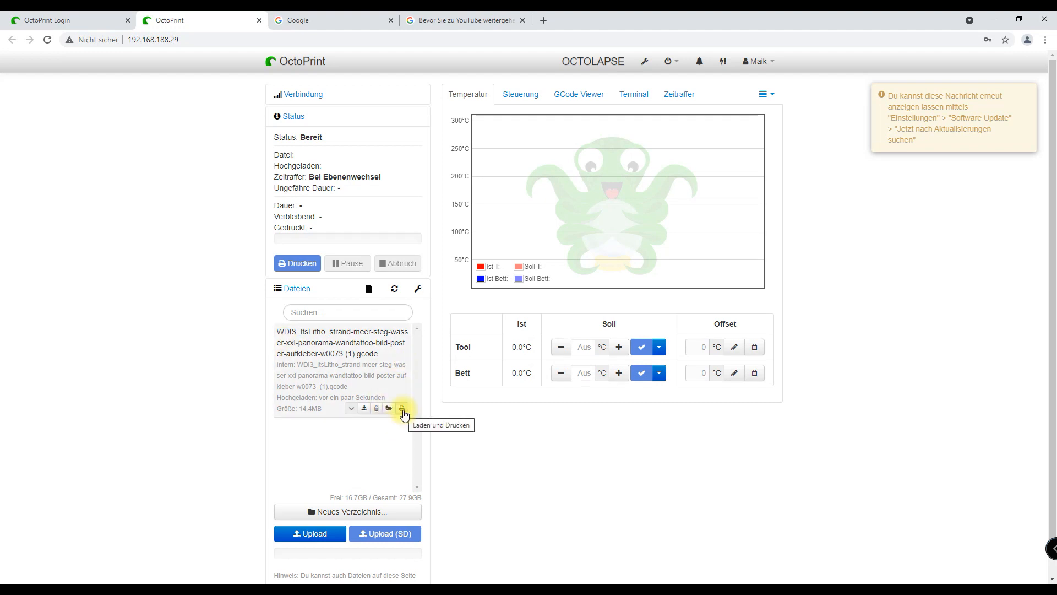
click(402, 409)
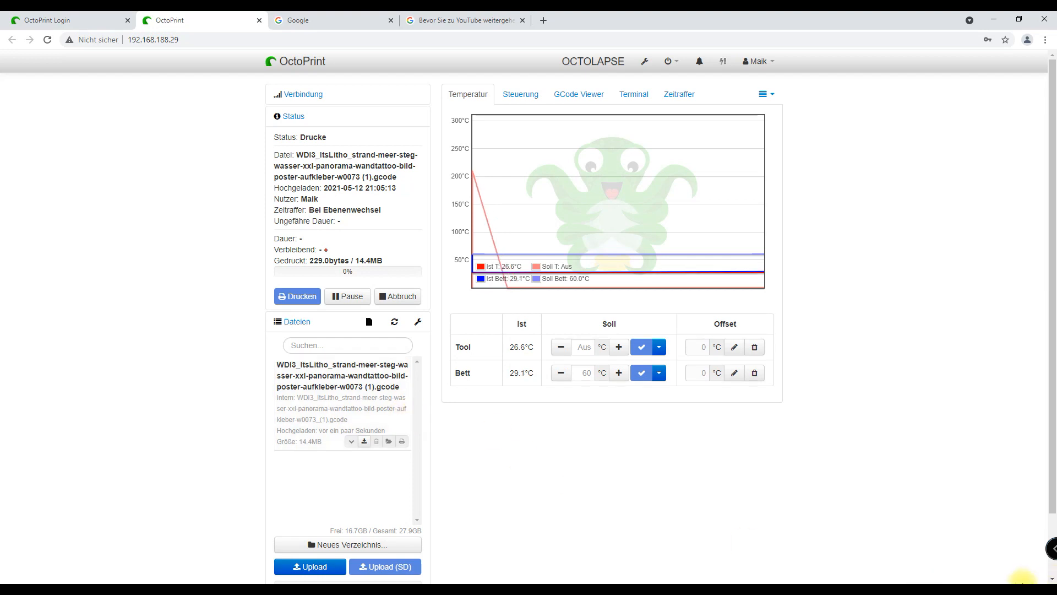
click(1021, 575)
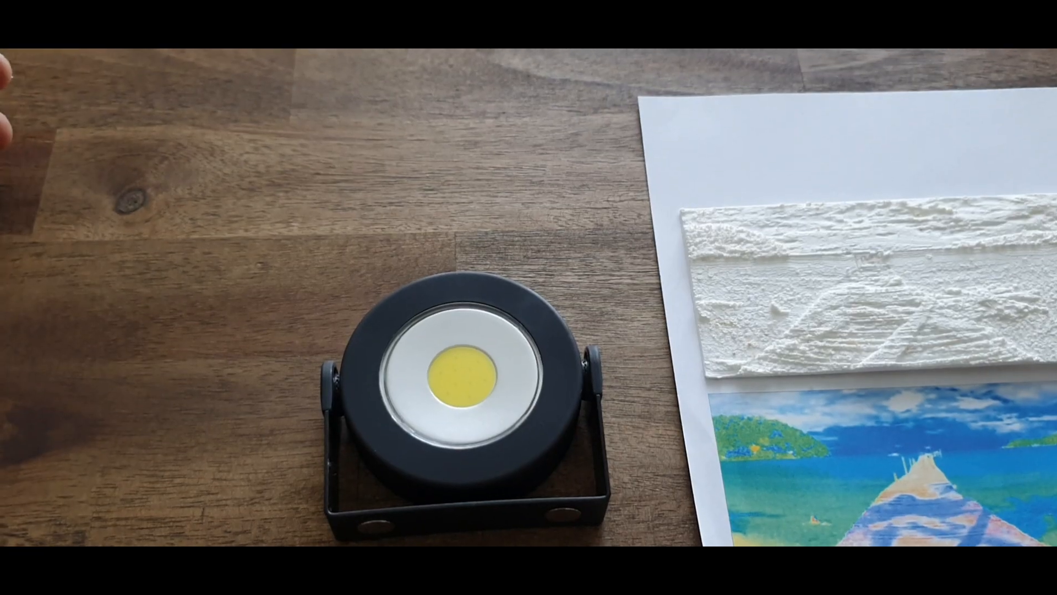